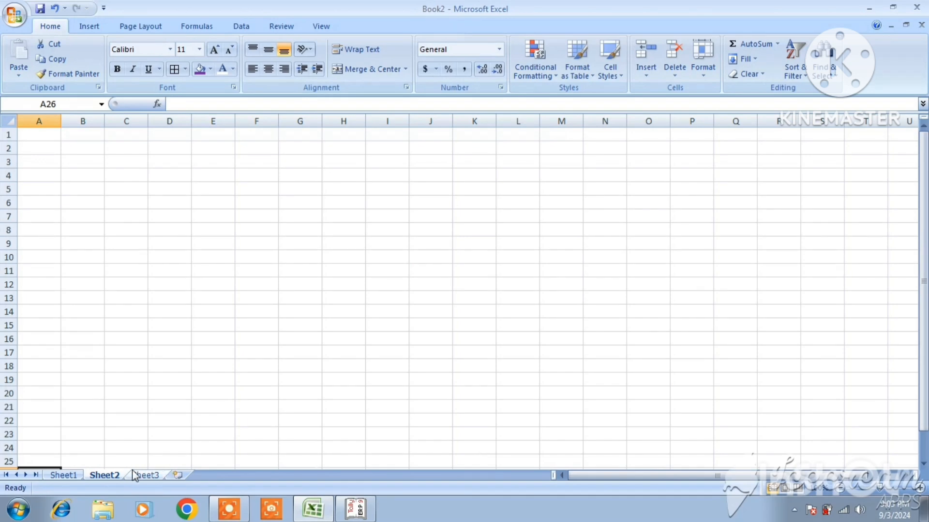
On Sheet1, merge and center STOCK MANAGEMENT across A1:G1 and ABC TRADING COMPANY across A2:G2
click(65, 475)
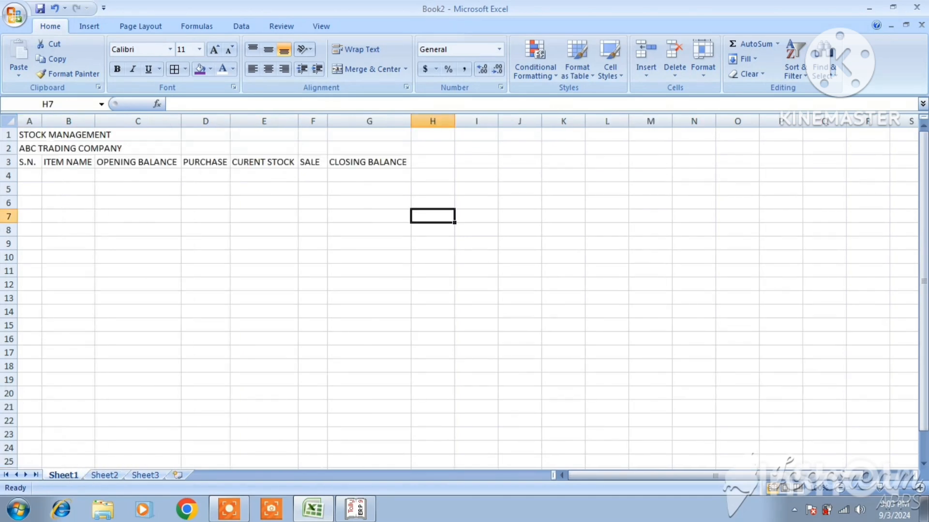
click(52, 135)
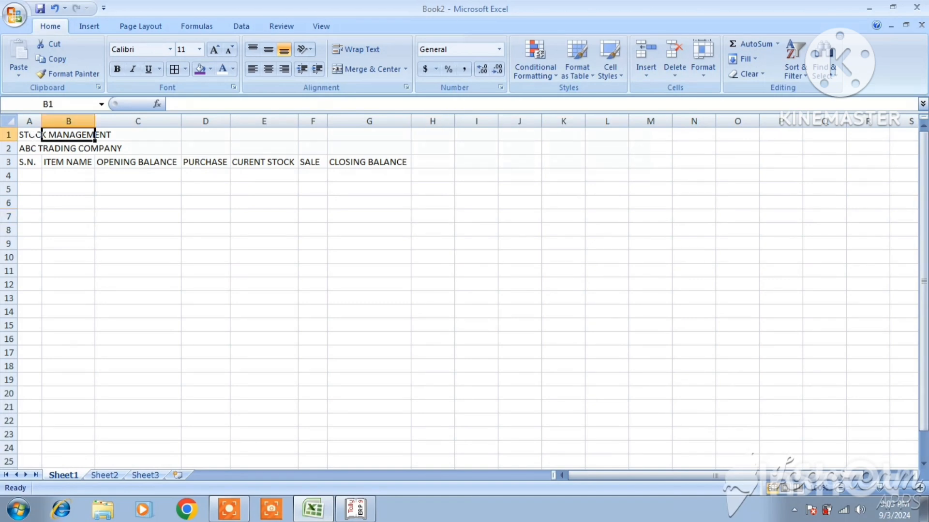
drag(35, 135, 396, 130)
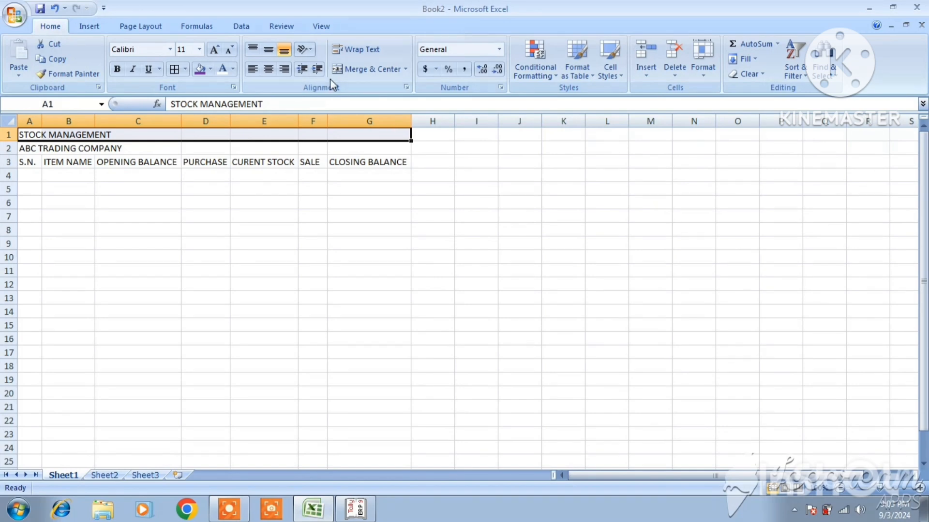
click(369, 73)
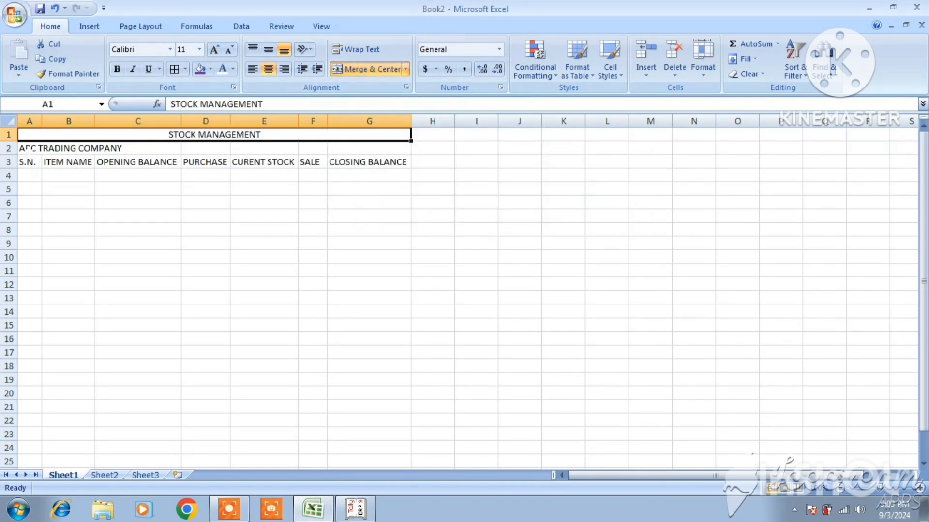
drag(26, 149, 385, 151)
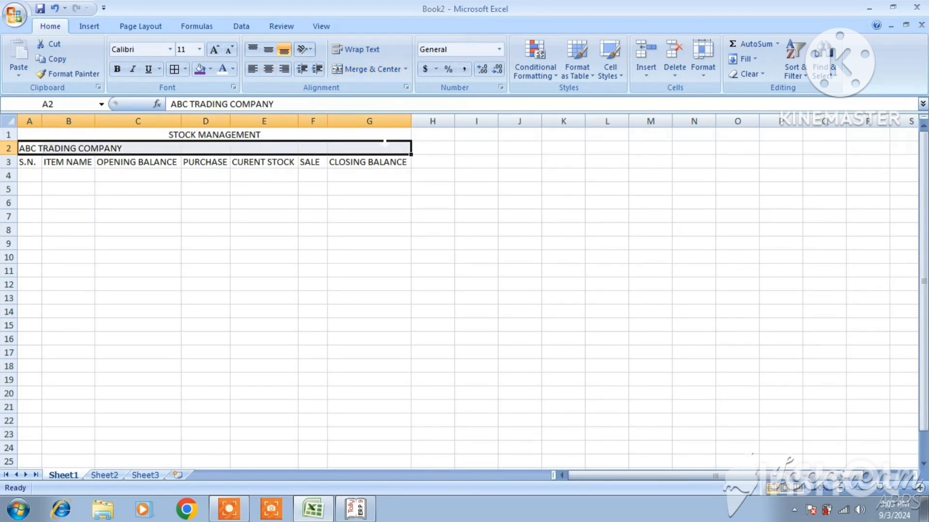
click(372, 73)
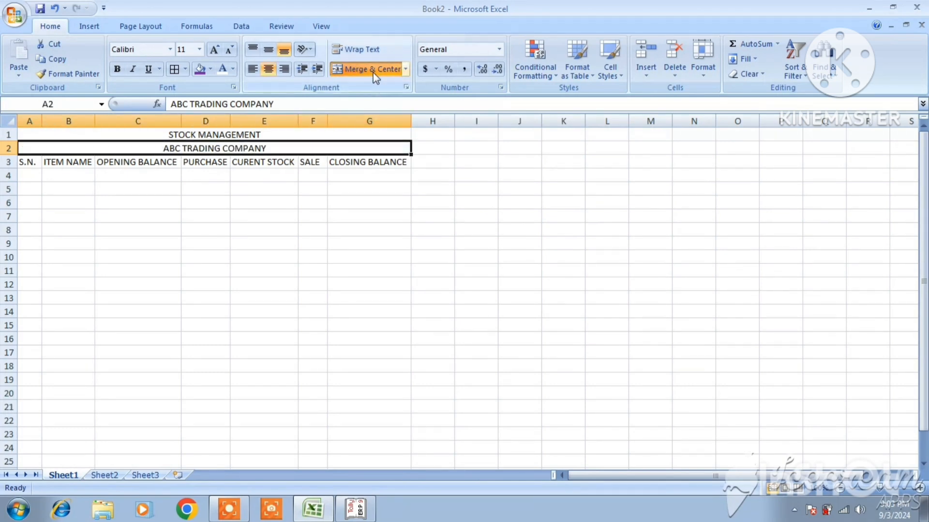
click(424, 165)
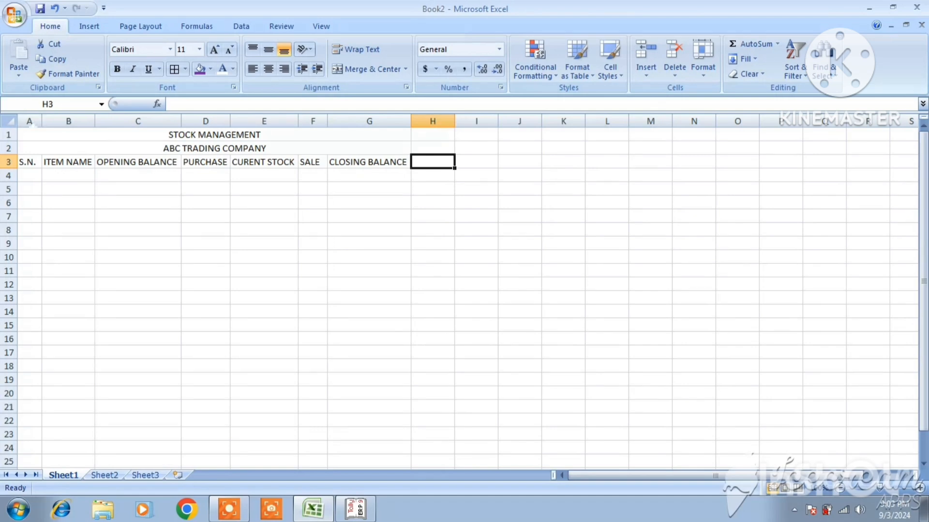
Format the STOCK MANAGEMENT title with a dark red fill and white, bold 18-point text
click(34, 131)
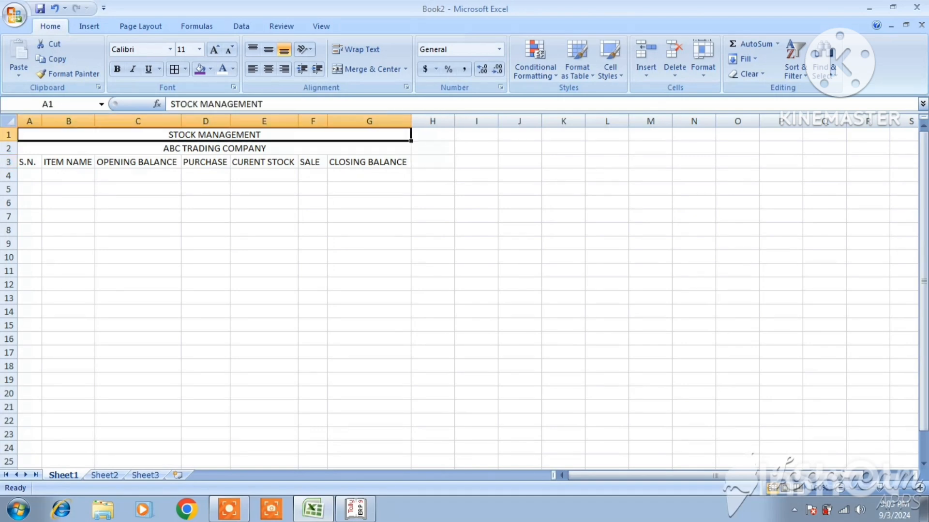
click(210, 71)
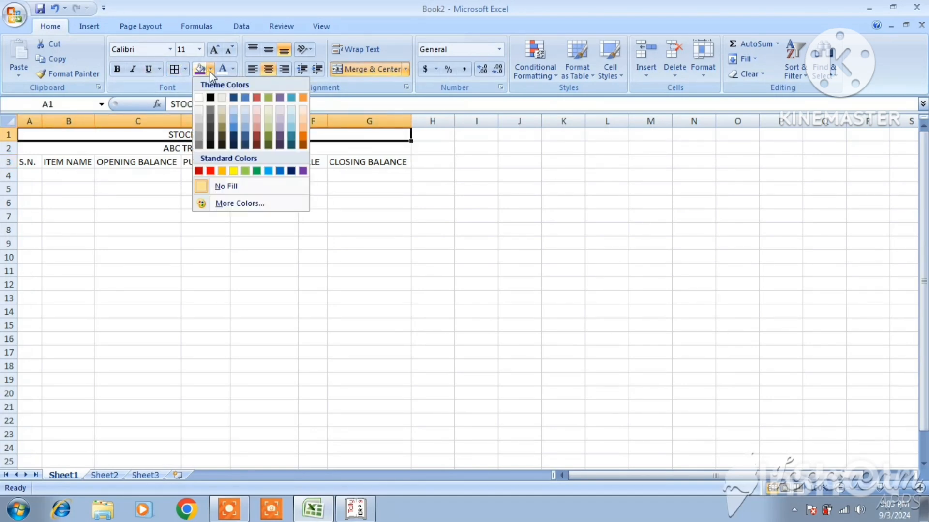
click(199, 171)
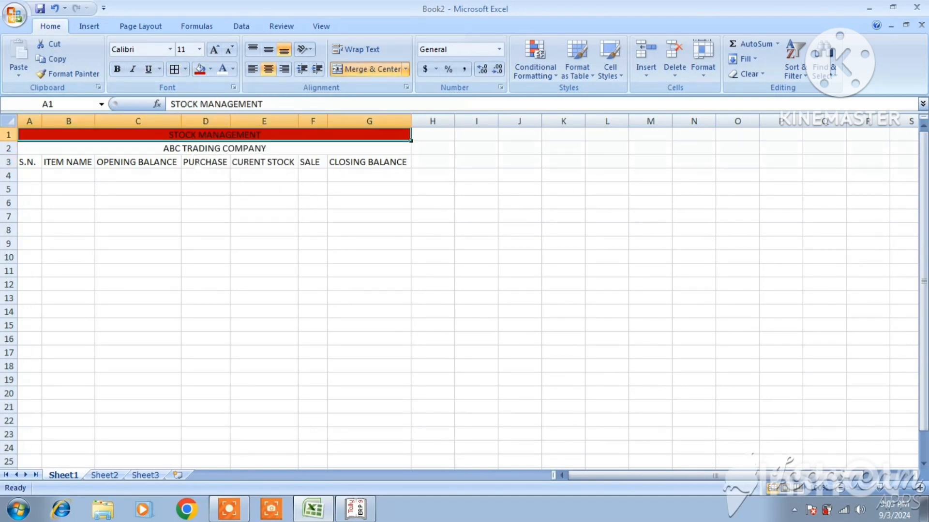
click(221, 69)
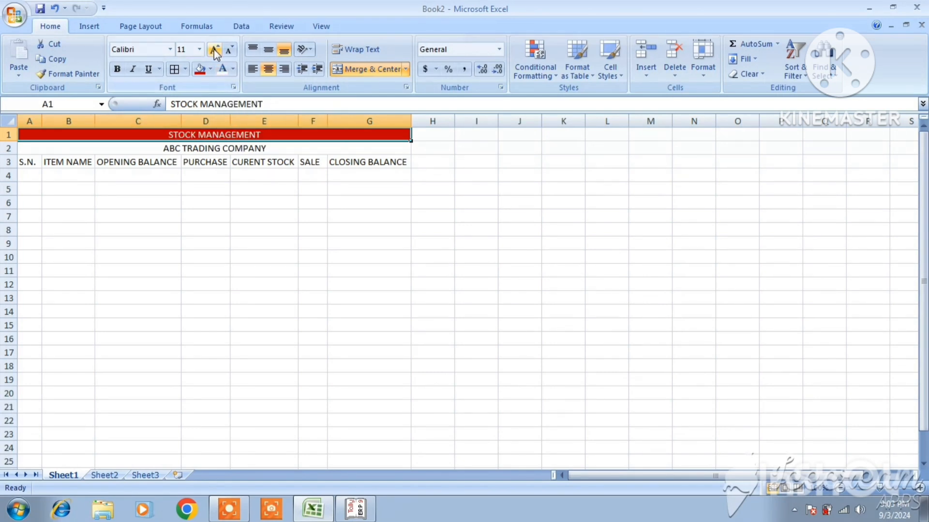
click(215, 49)
click(214, 49)
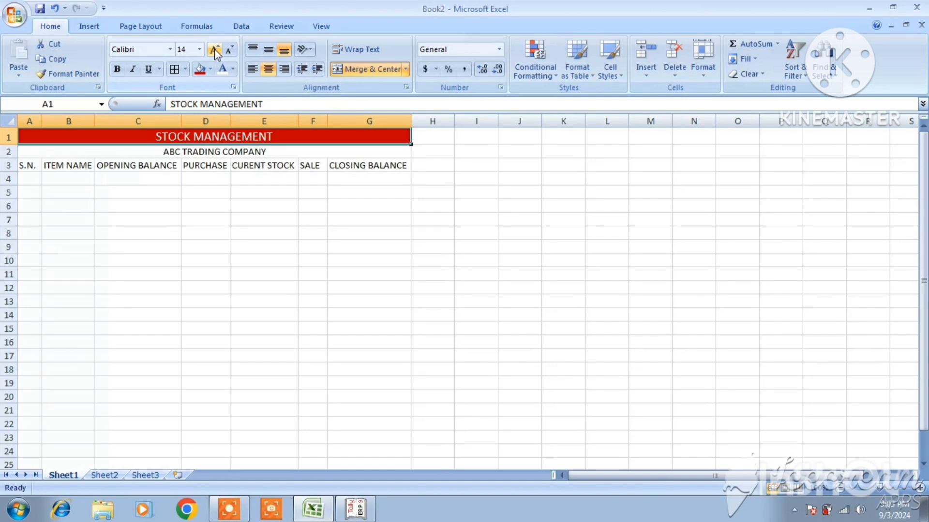
click(117, 69)
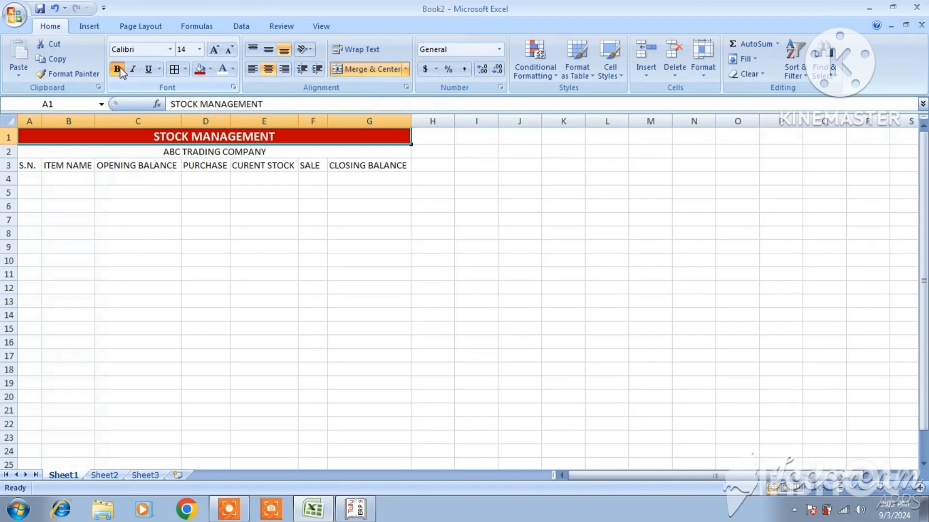
click(214, 49)
click(214, 49)
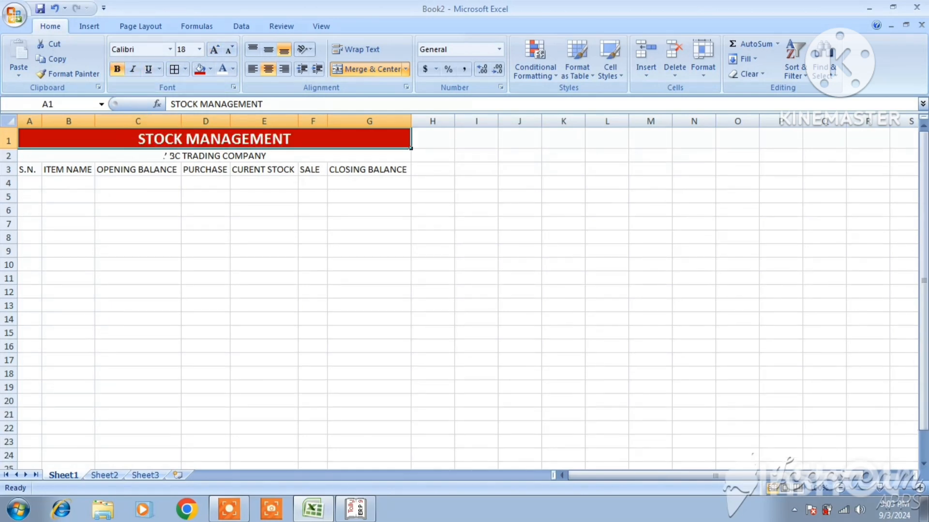
Format the ABC TRADING COMPANY row with a dark blue fill and white, bold text enlarged by five size increments
click(166, 156)
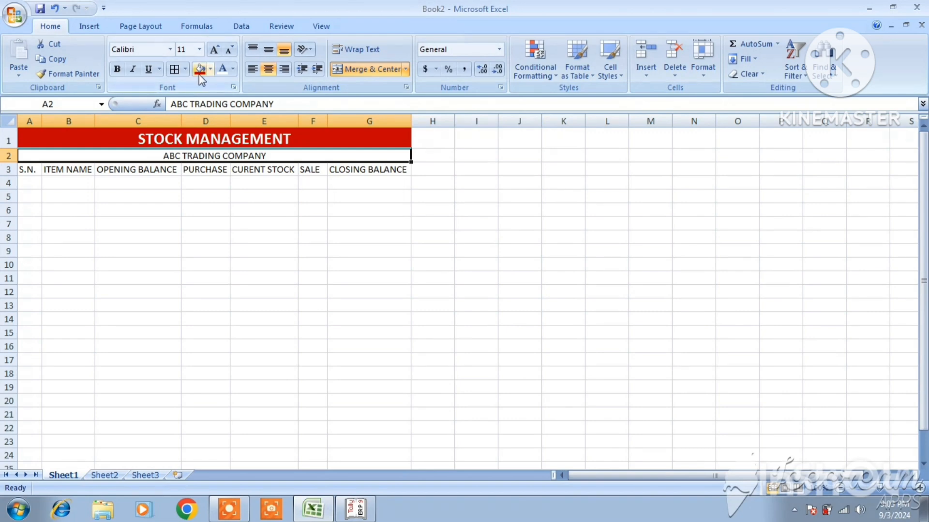
click(211, 70)
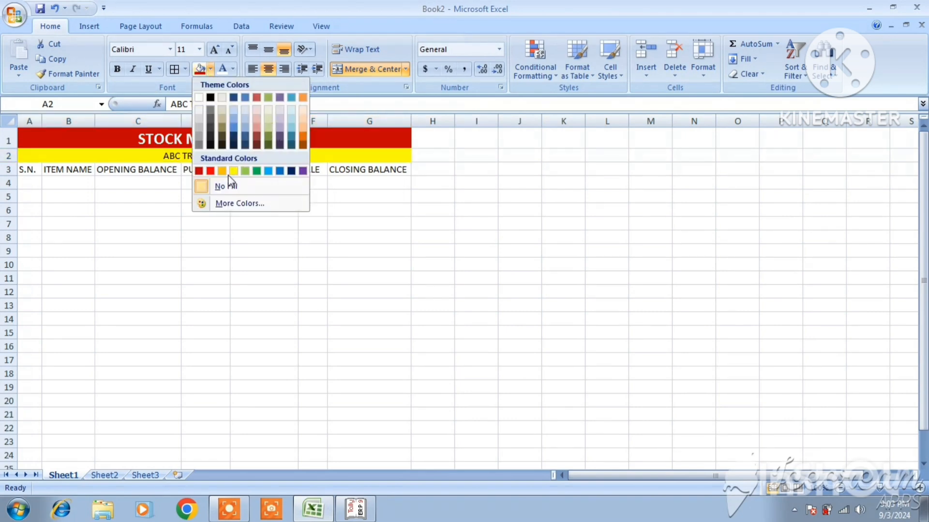
click(291, 171)
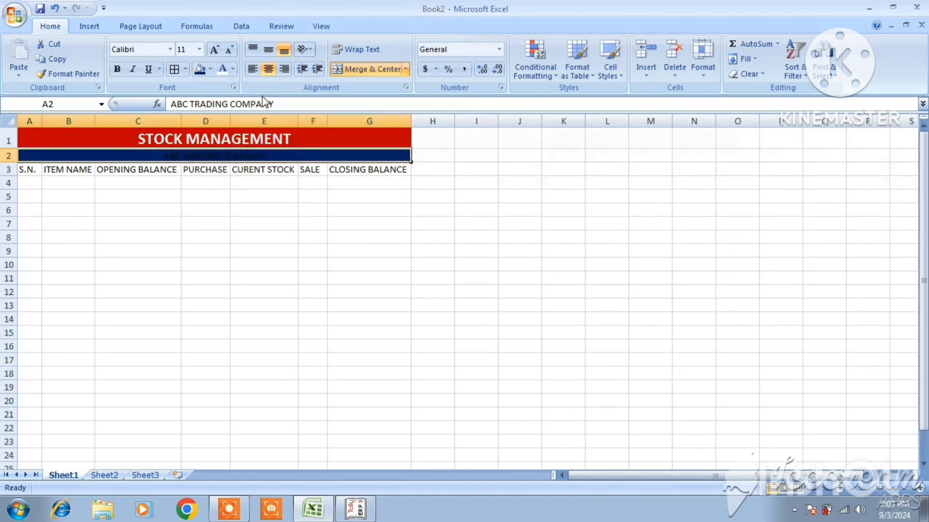
click(221, 70)
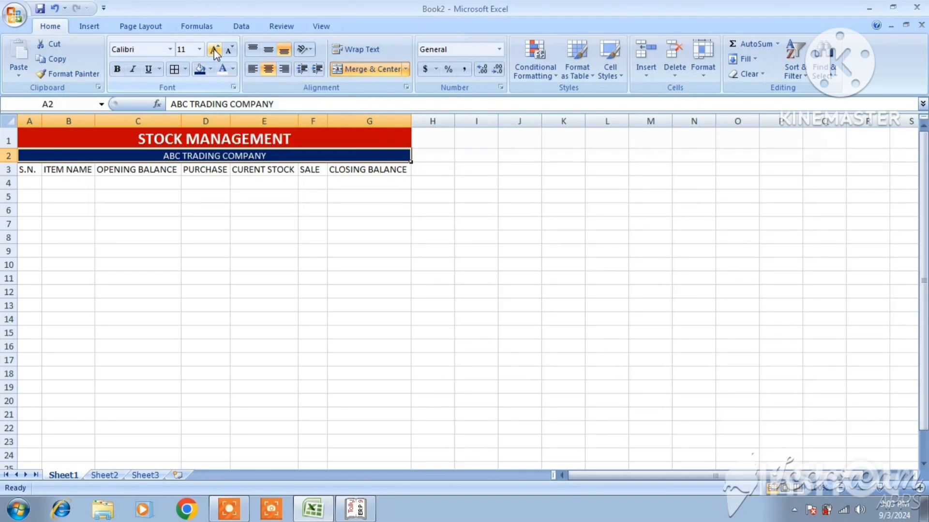
click(213, 50)
click(214, 51)
click(214, 51)
click(215, 51)
click(214, 51)
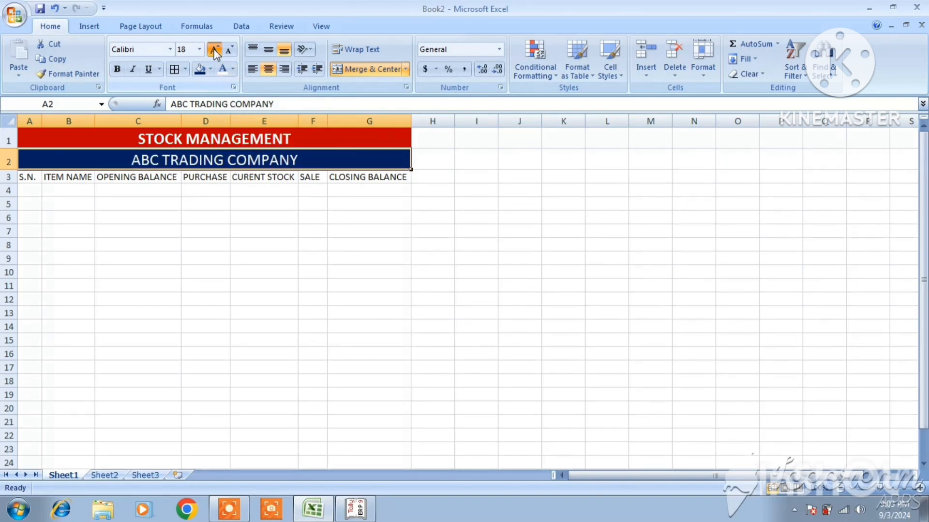
click(118, 70)
Reduce the STOCK MANAGEMENT title to 16 points and apply all borders to the range A1:G15
click(208, 139)
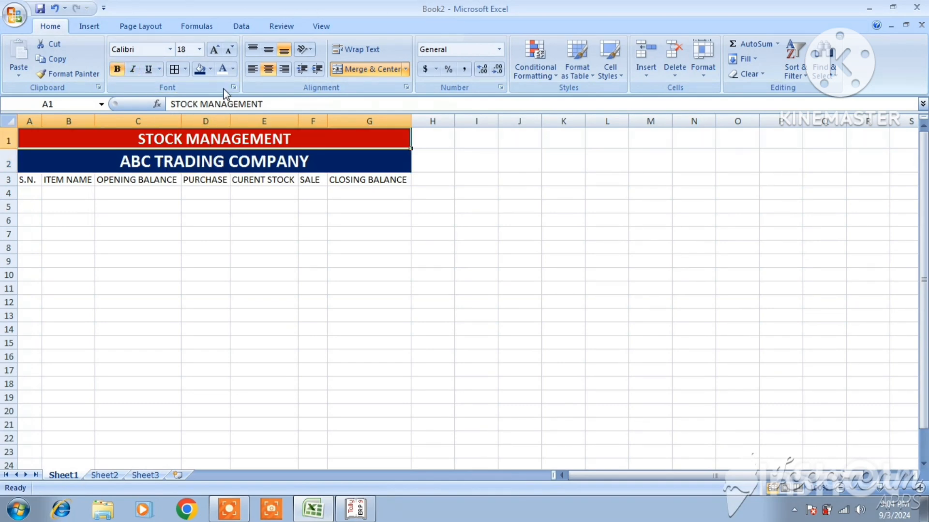
click(230, 50)
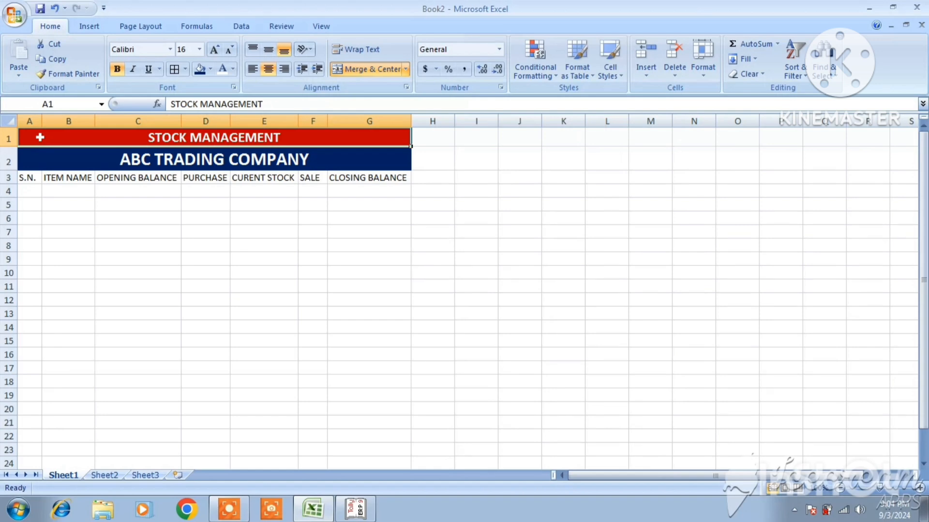
drag(41, 138, 252, 342)
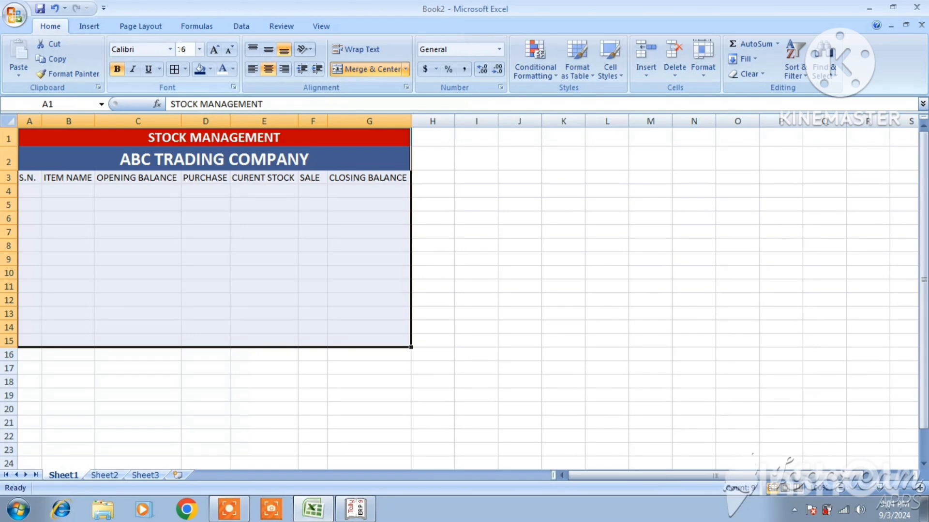
click(174, 70)
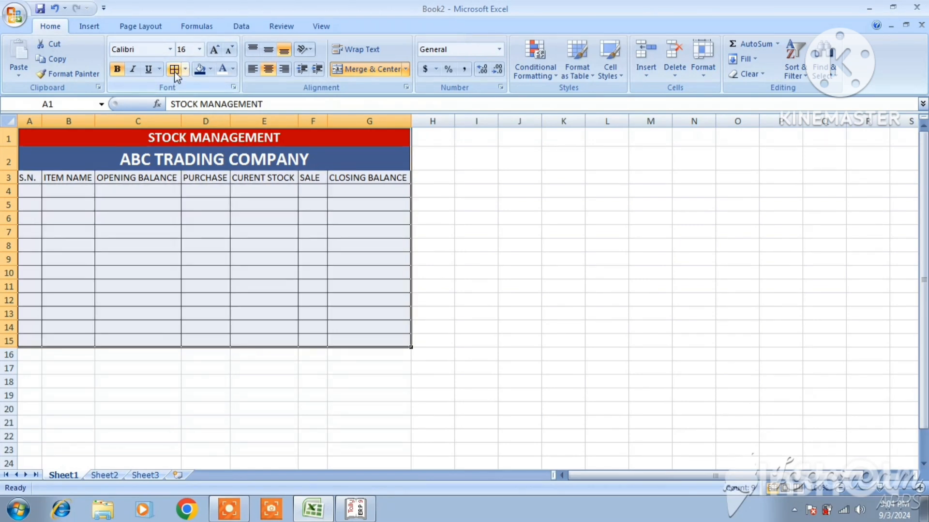
click(432, 258)
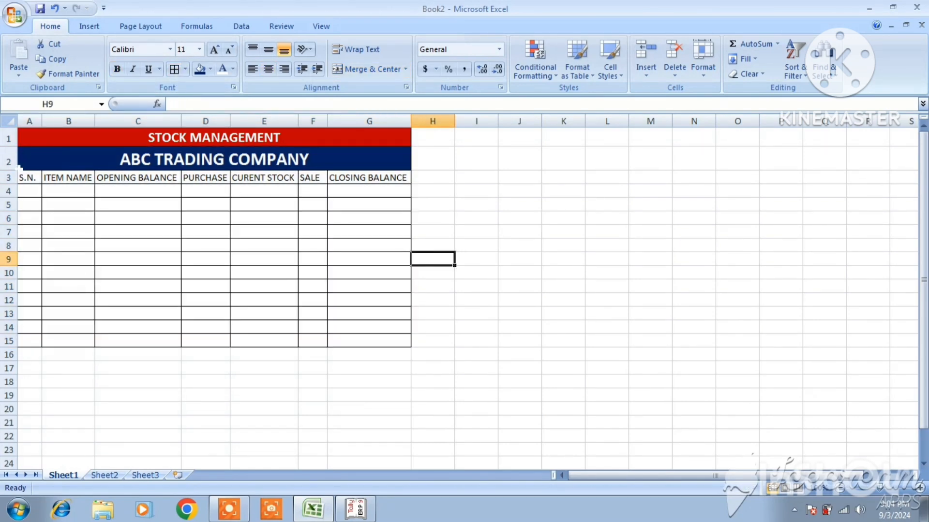
Format the column headings in A3:G3 with a purple fill and white, bold text
drag(21, 177, 384, 178)
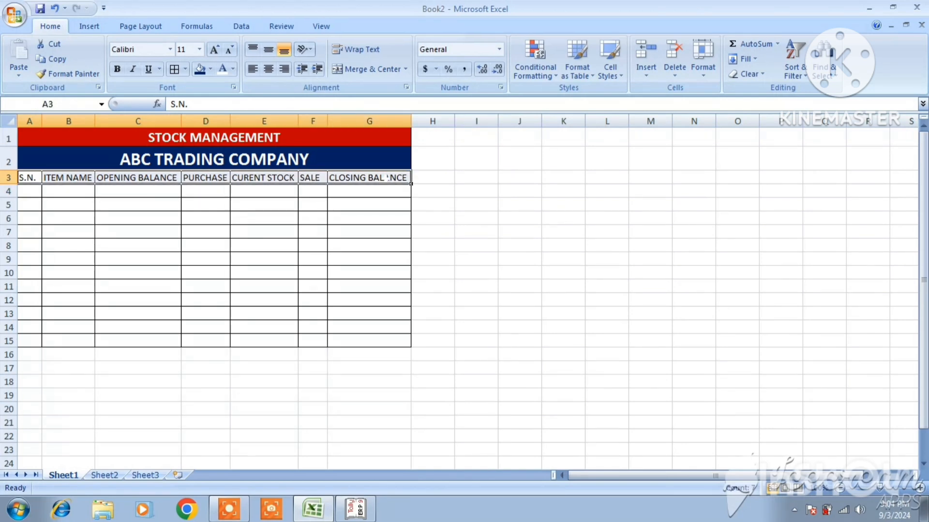
click(210, 69)
click(303, 172)
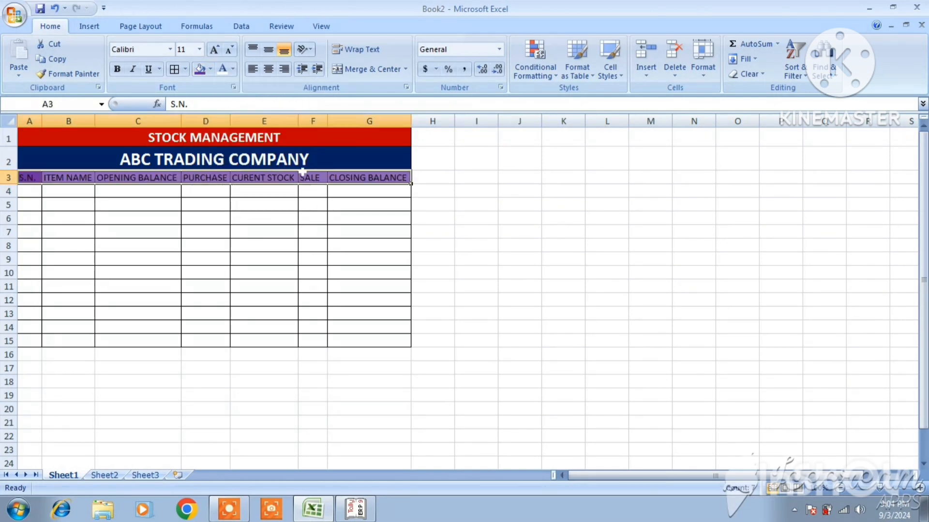
click(225, 74)
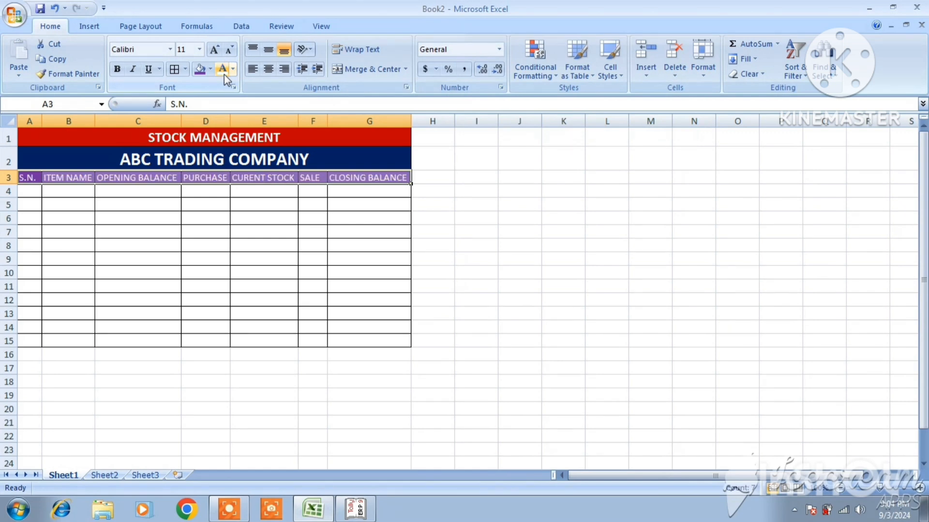
click(118, 71)
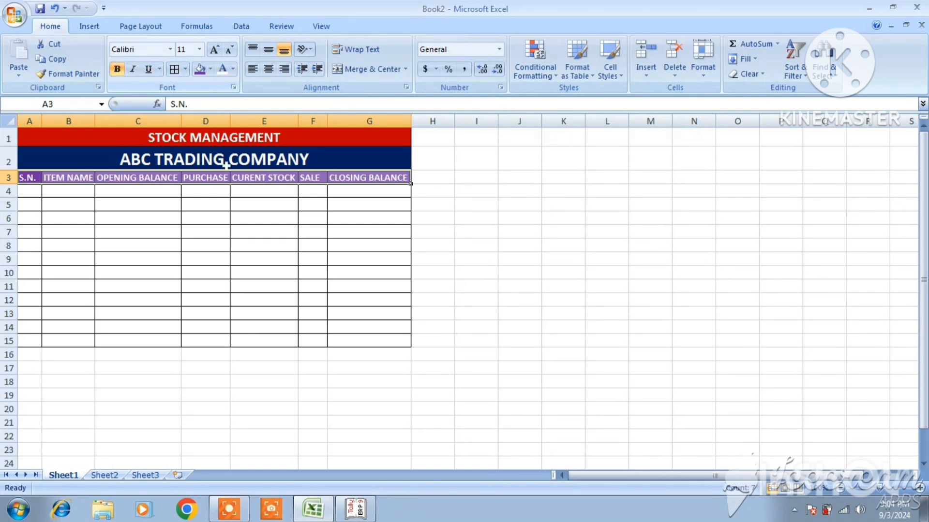
click(325, 261)
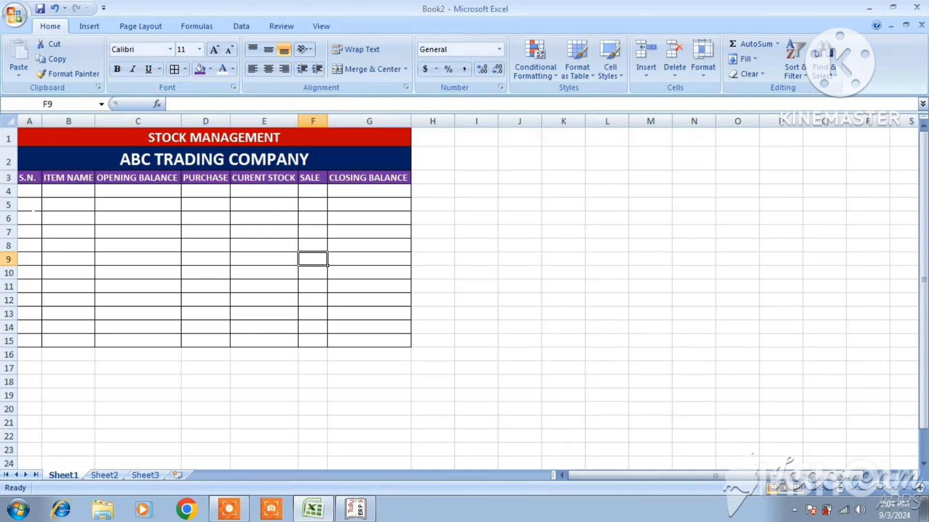
Merge and center cells A15:C15 and enter TOTAL in the merged cell
drag(28, 341, 140, 344)
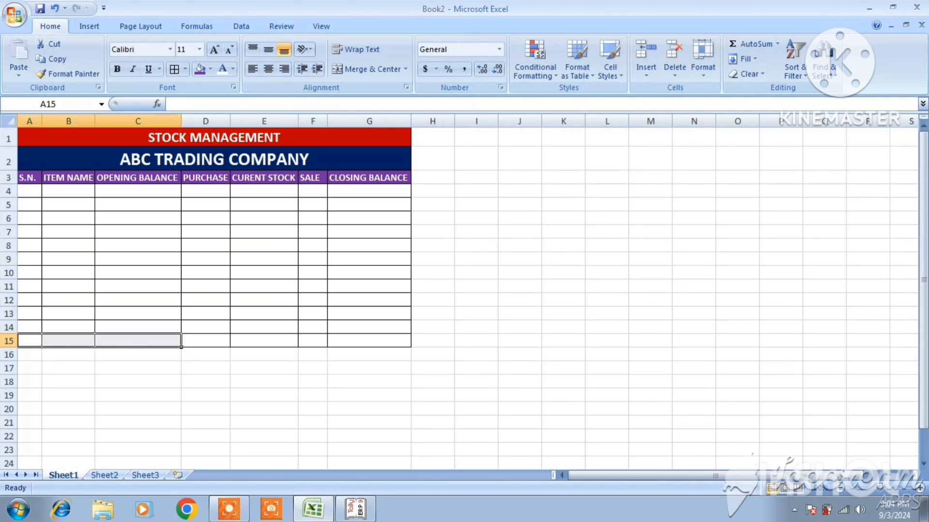
click(362, 73)
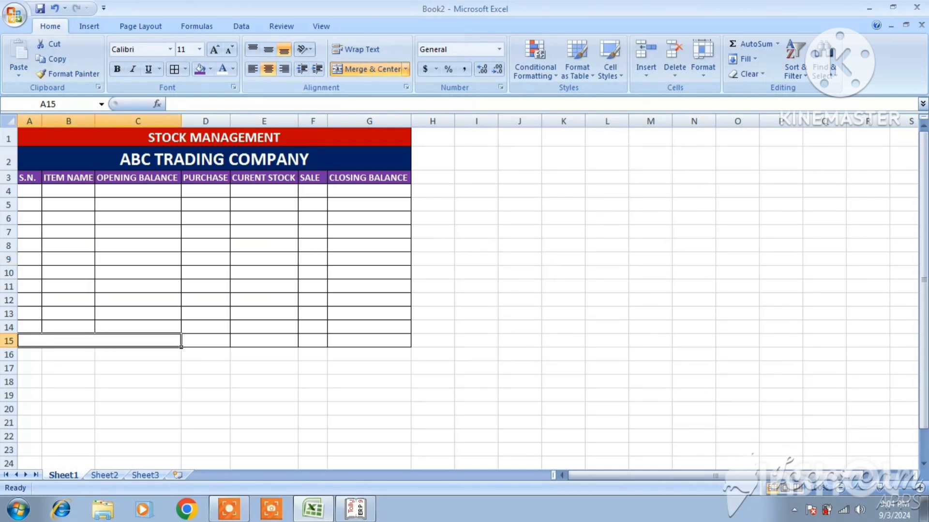
text(T)
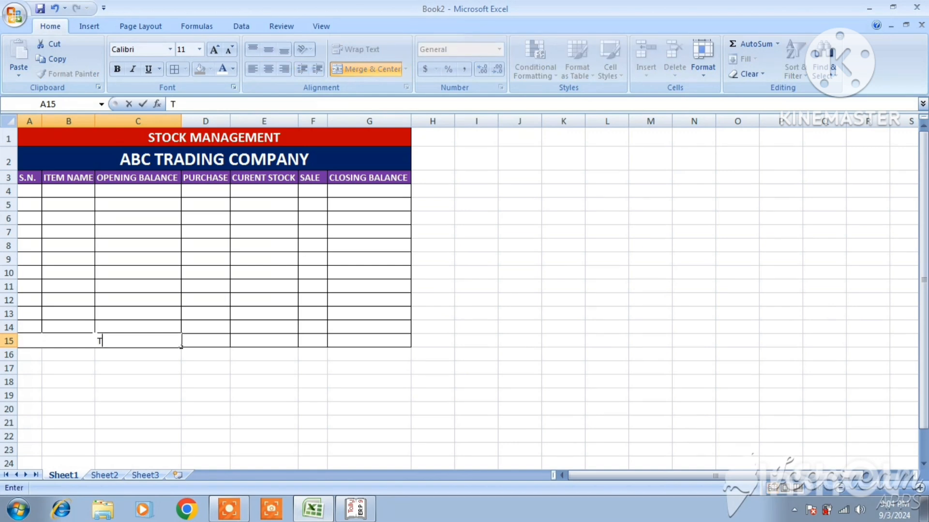
text(OTAL)
click(333, 339)
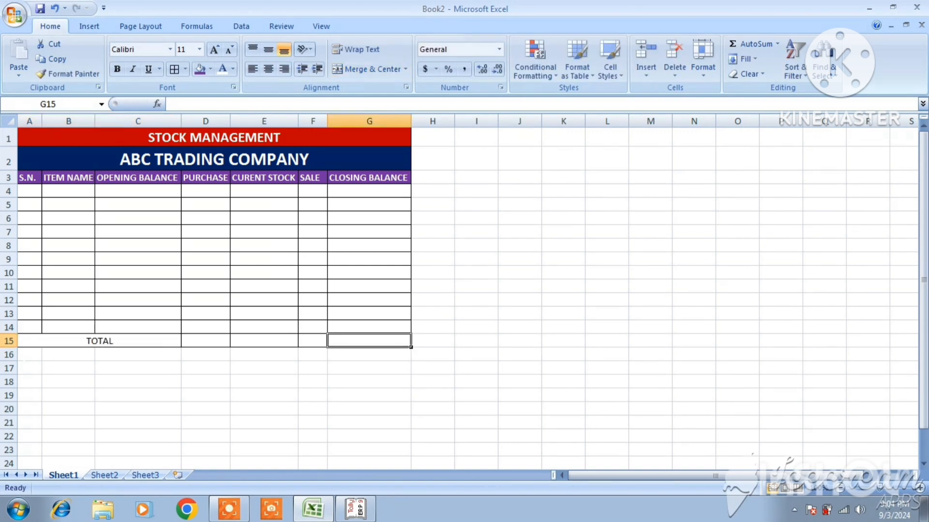
Format the TOTAL row A15:G15 with a red fill and white, bold text
drag(145, 341, 376, 341)
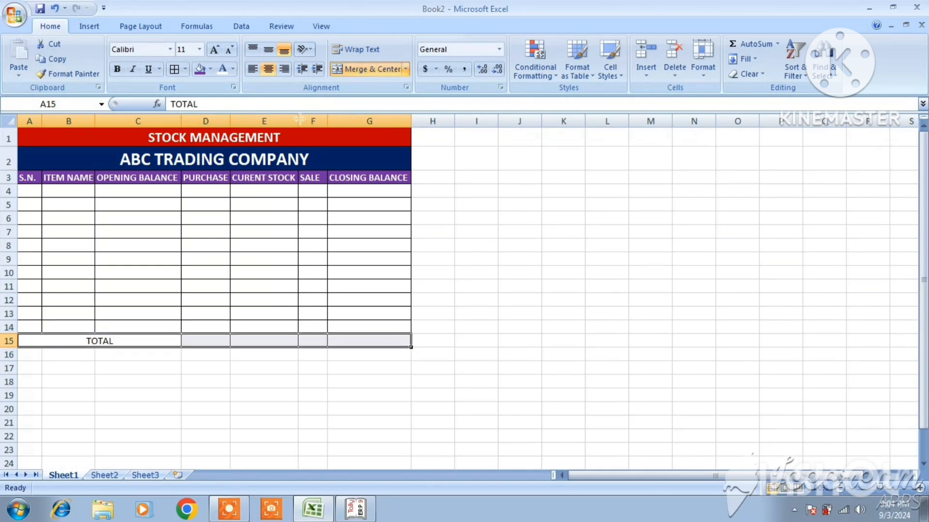
click(211, 69)
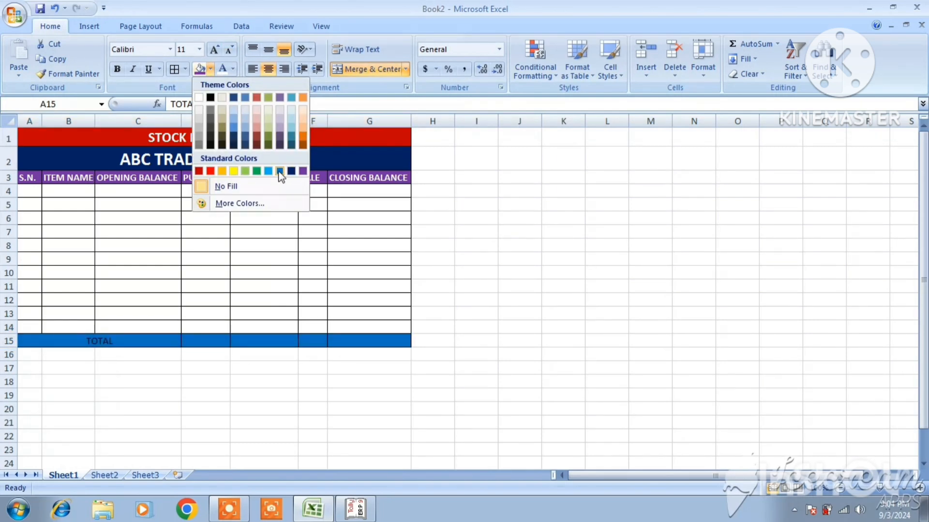
click(280, 171)
click(221, 69)
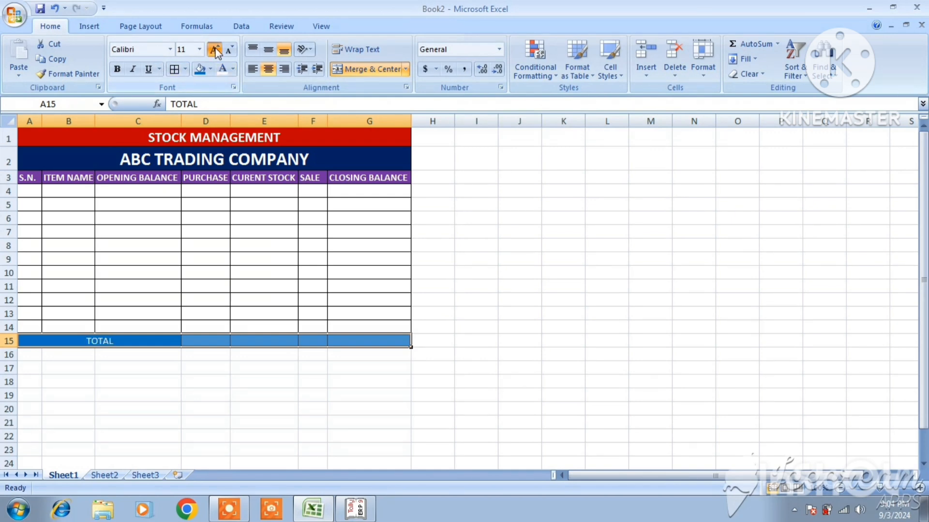
click(115, 71)
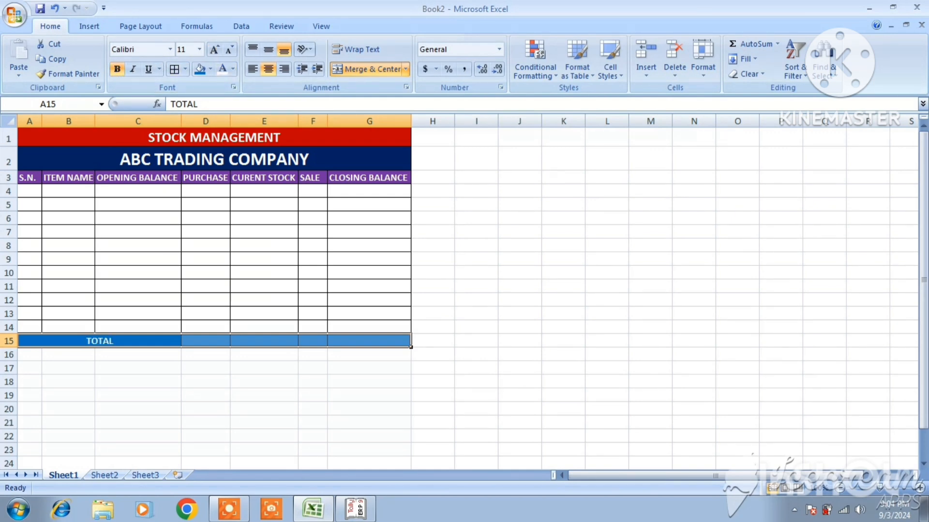
click(210, 70)
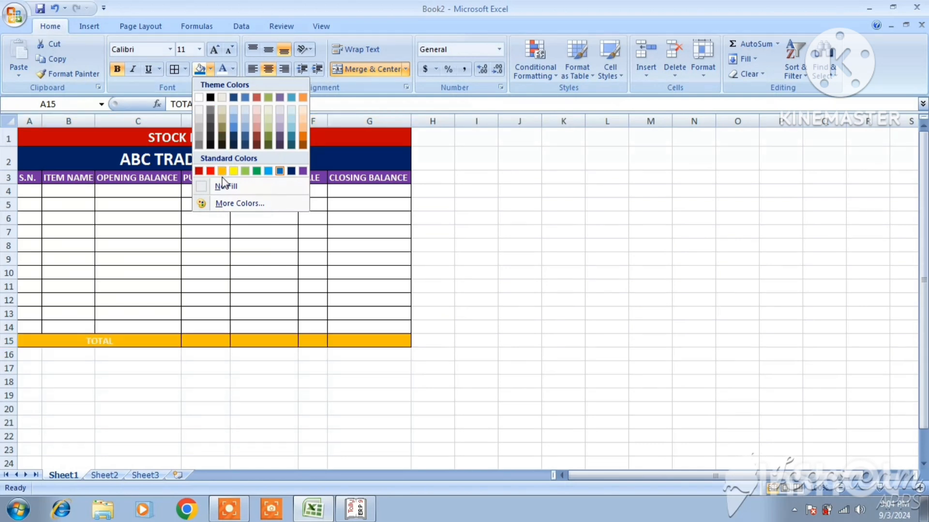
click(211, 172)
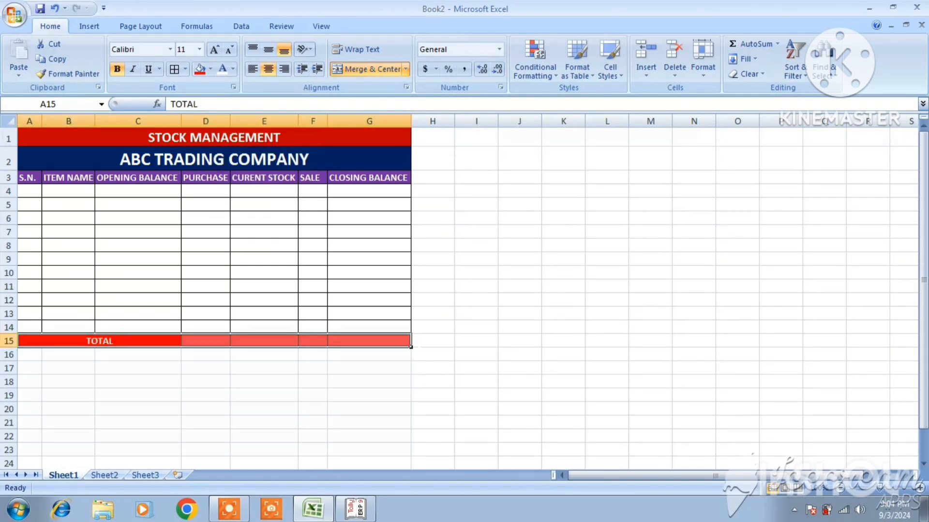
click(434, 341)
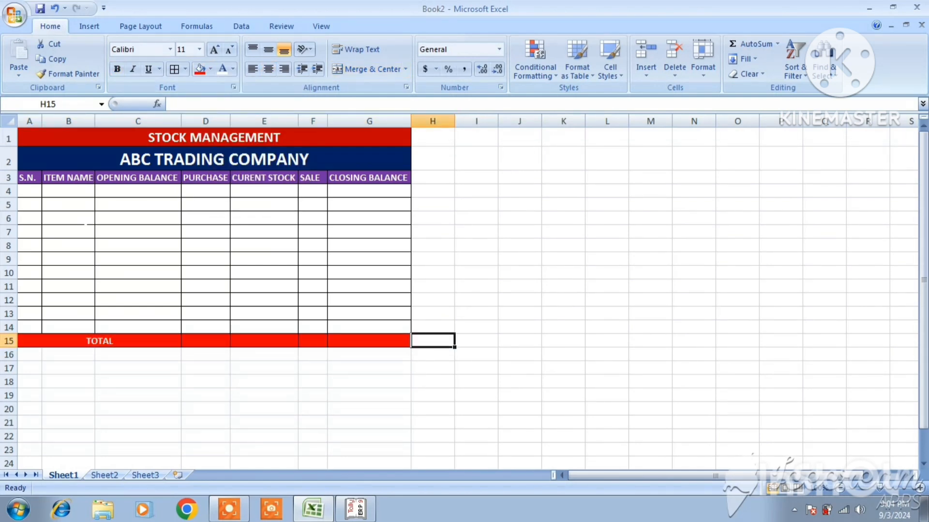
Apply bold formatting to the empty table body in A4:G14
drag(29, 191, 352, 327)
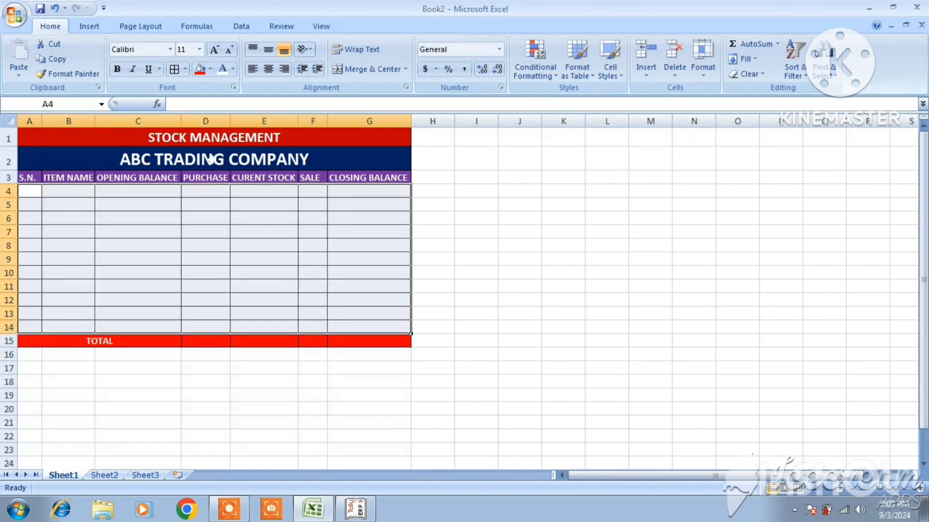
click(117, 69)
click(132, 69)
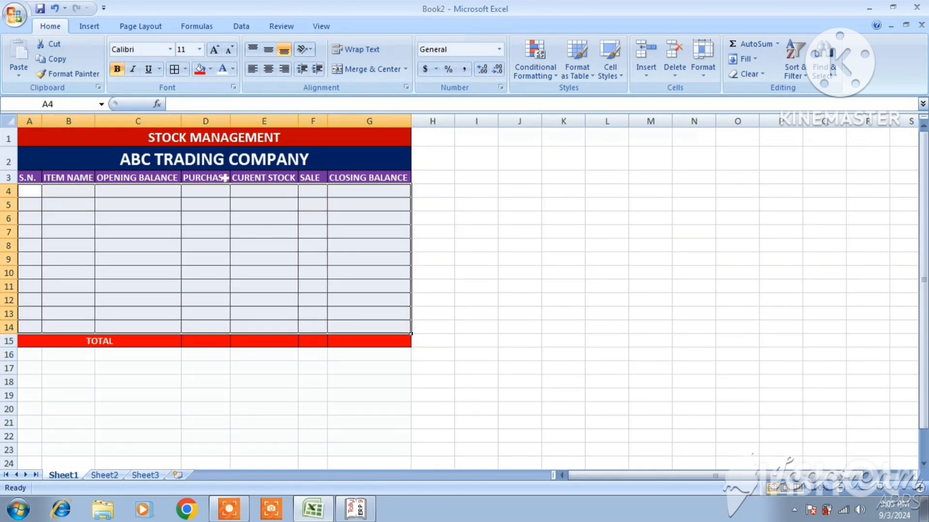
Number the S.N. column from 1 to 11 in cells A4:A14 and center the numbers
click(41, 197)
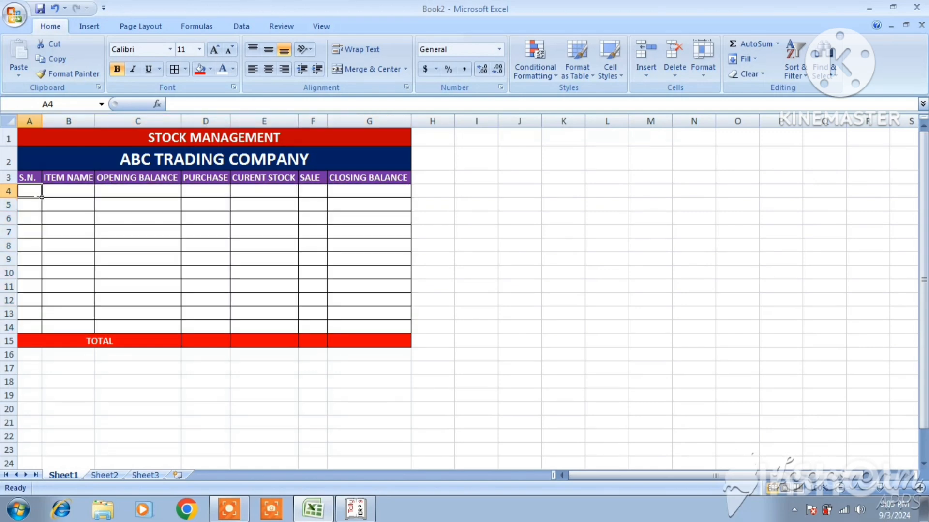
text(1)
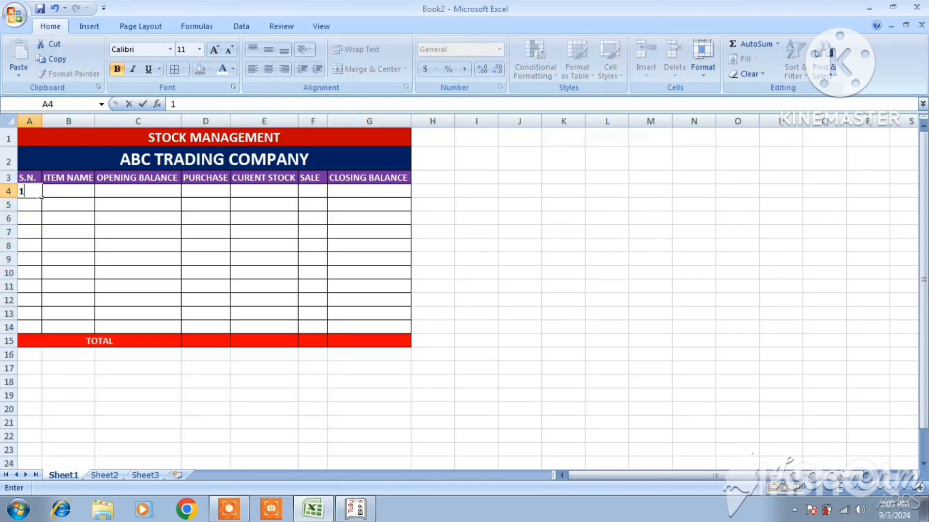
key(Return)
text(2)
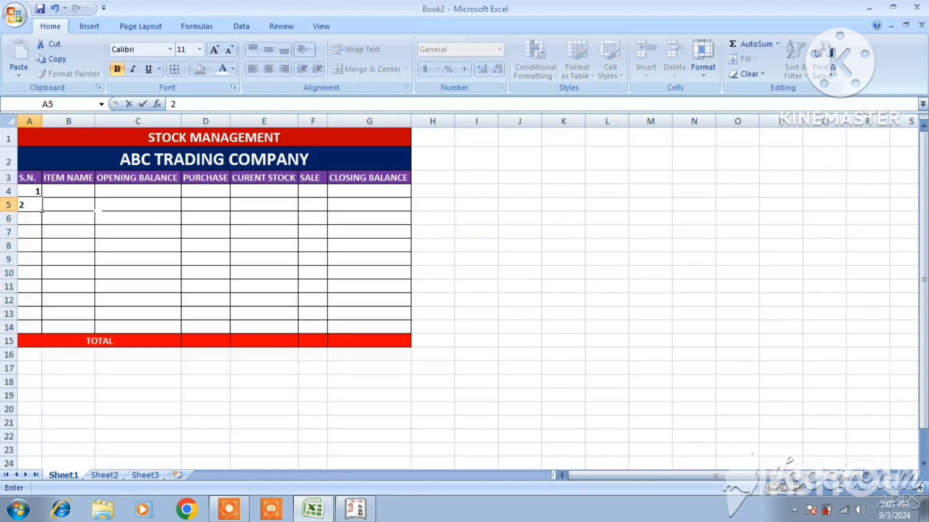
click(179, 209)
drag(32, 192, 42, 333)
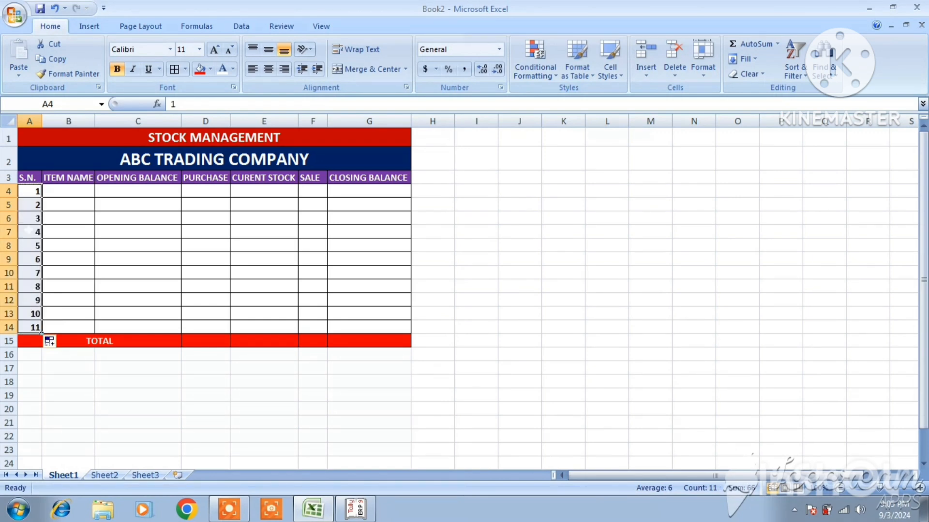
click(268, 70)
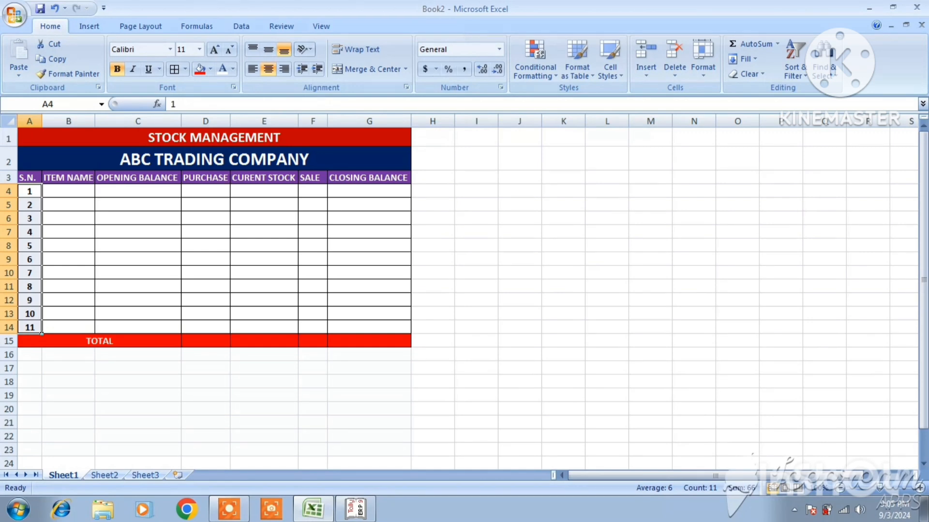
Center the contents of cells D4:G15
drag(206, 191, 359, 342)
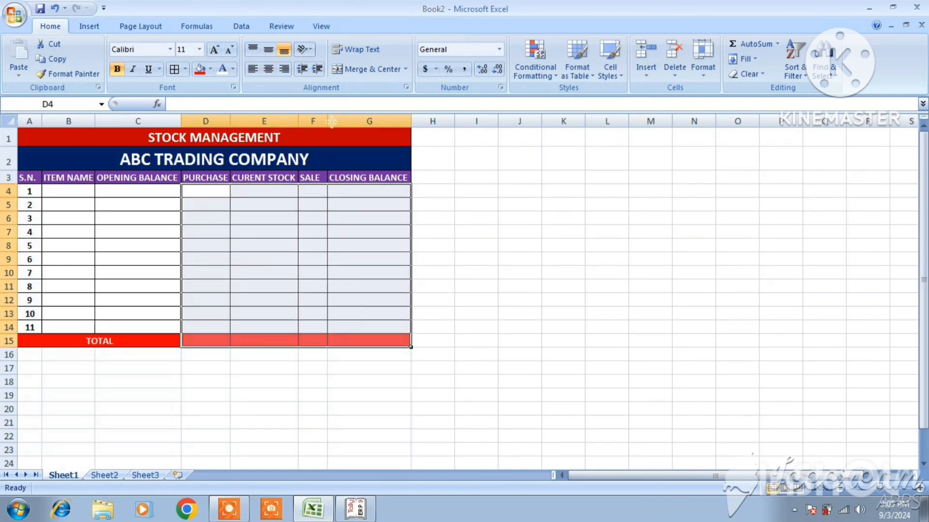
click(268, 69)
click(437, 250)
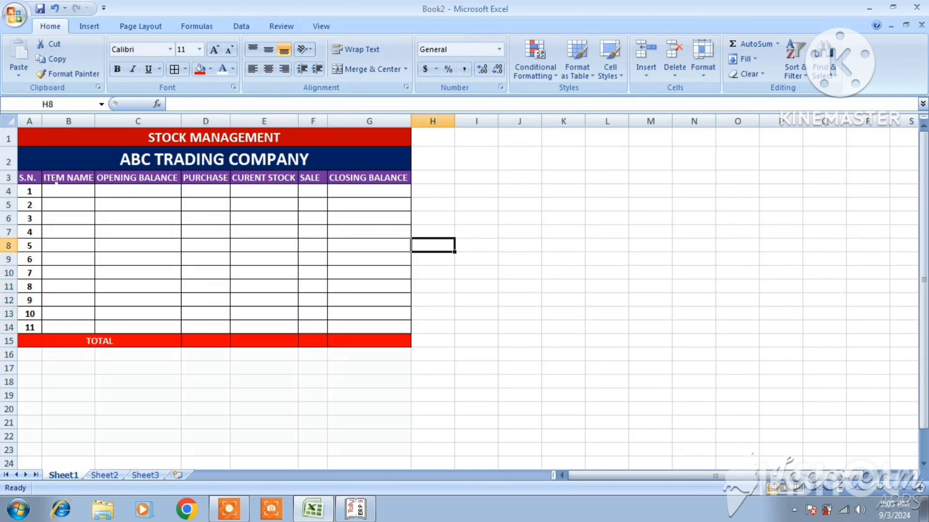
Review the column headings in row 3, from S.N. through CLOSING BALANCE
click(57, 188)
click(26, 177)
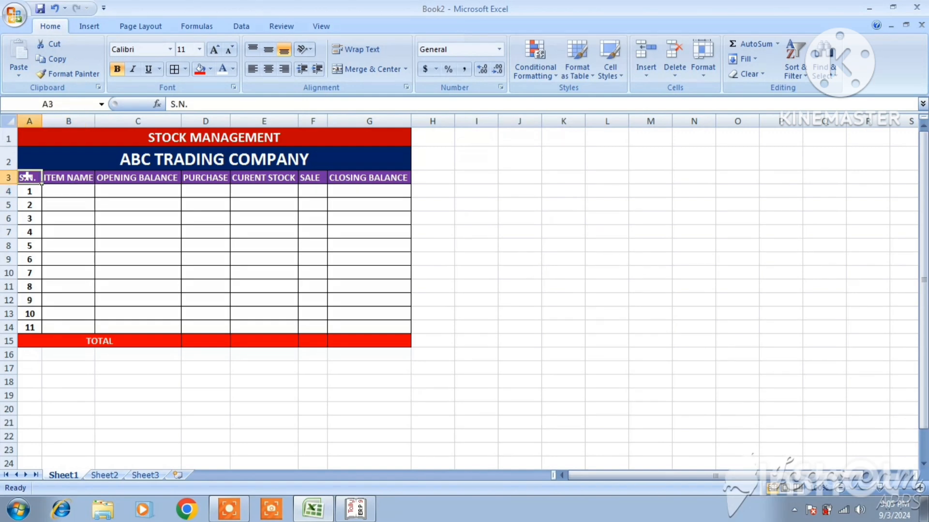
click(45, 178)
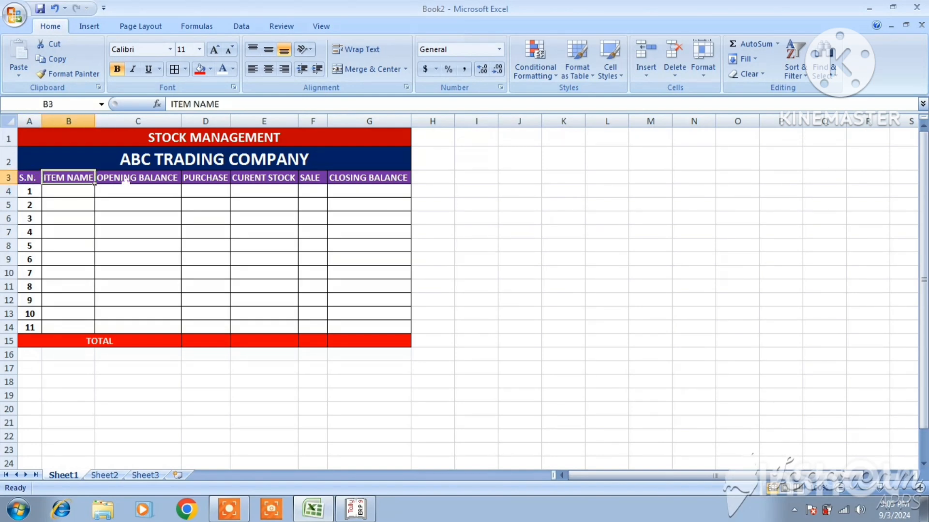
click(156, 180)
click(212, 178)
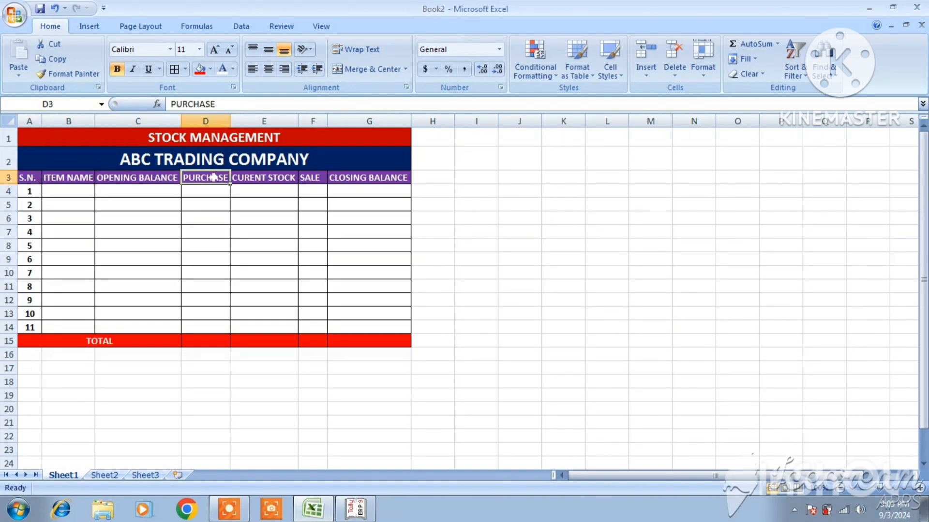
click(263, 179)
click(311, 178)
click(361, 179)
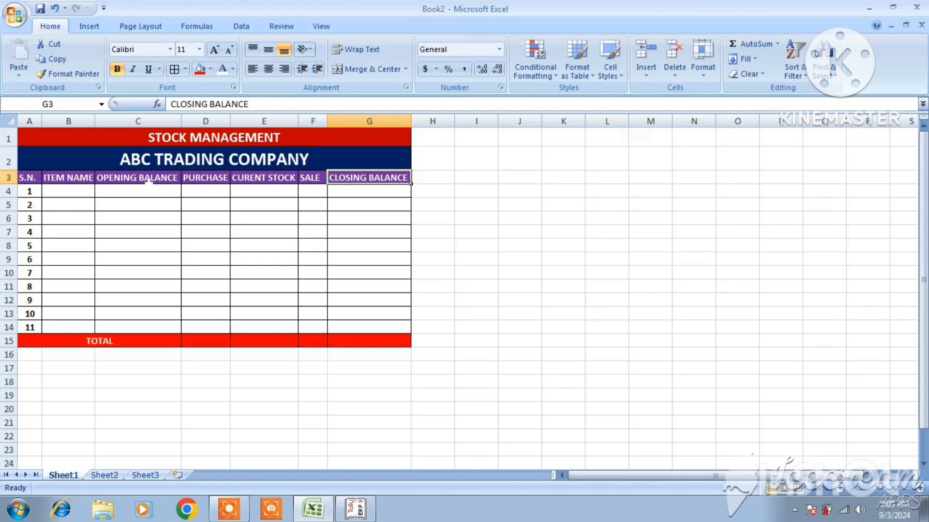
click(218, 178)
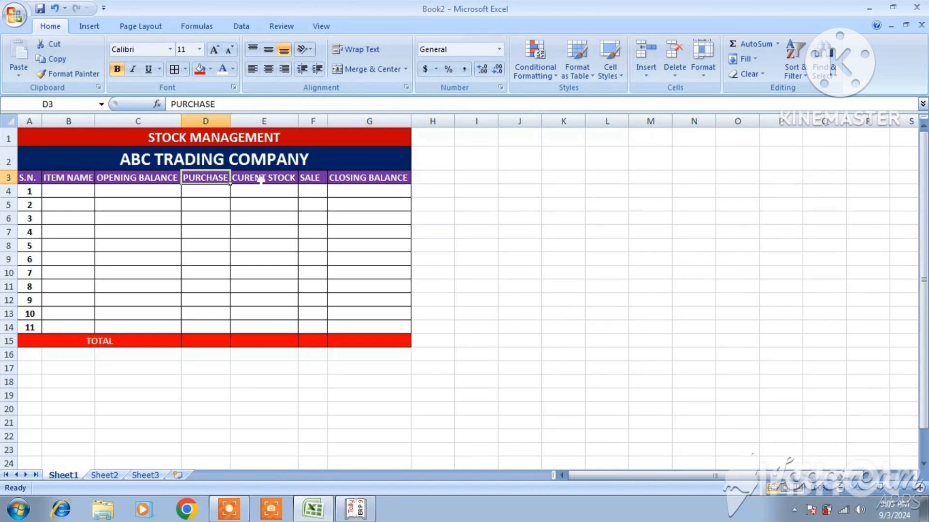
click(308, 179)
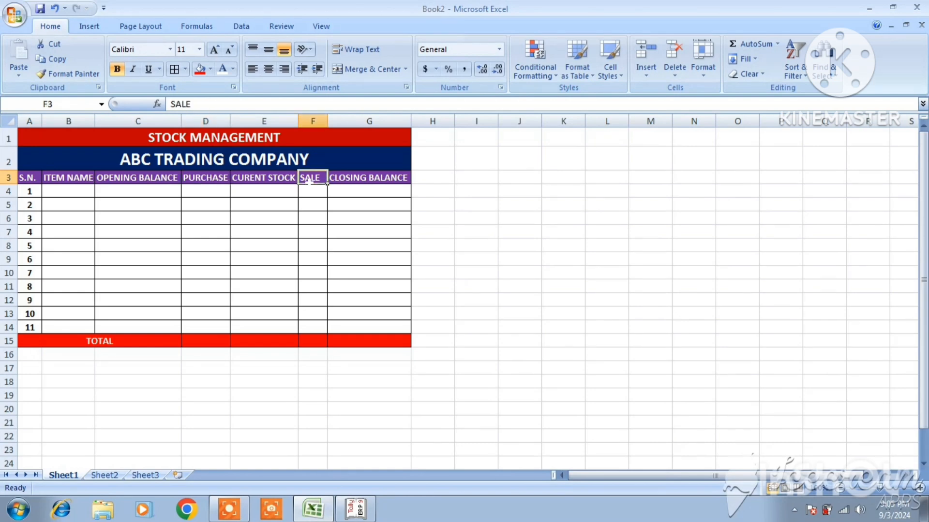
click(368, 180)
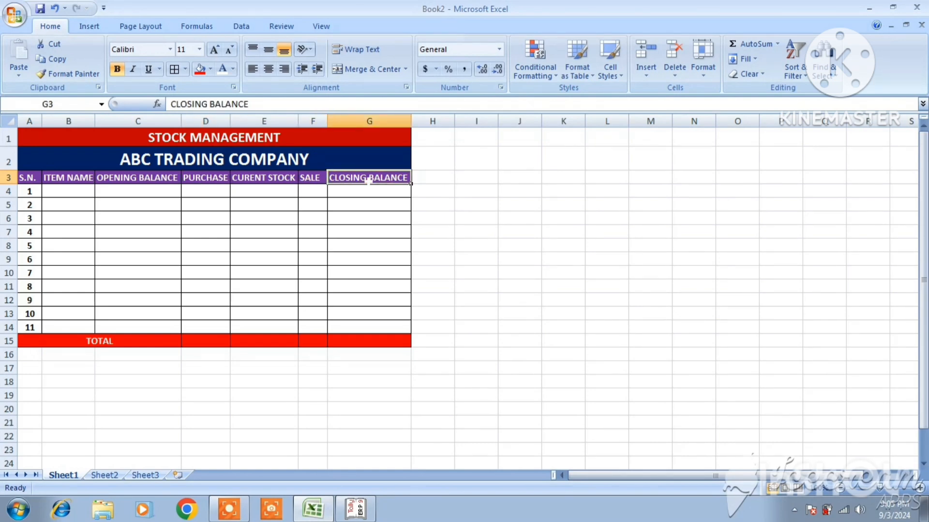
Add list data validation to the ITEM NAME cells B4:B14, using =$O$3:$O$13 as the source
click(78, 185)
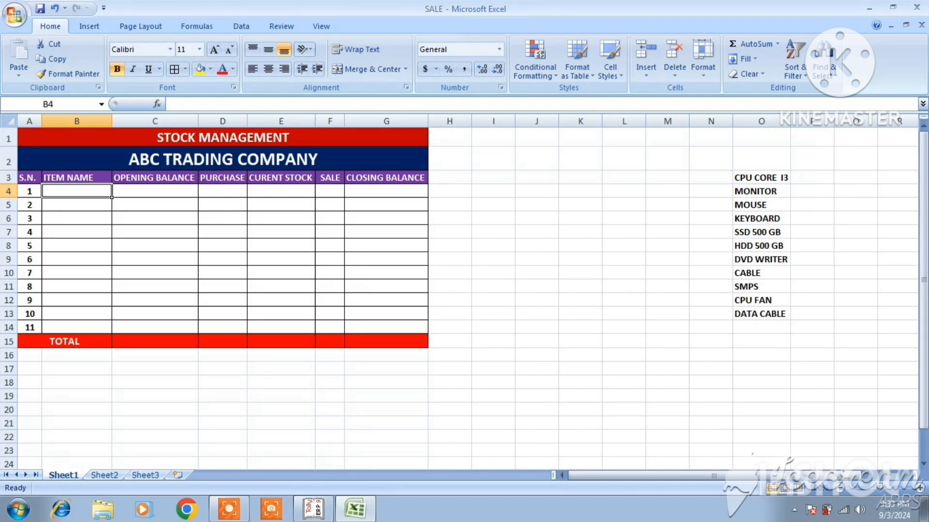
drag(77, 191, 83, 322)
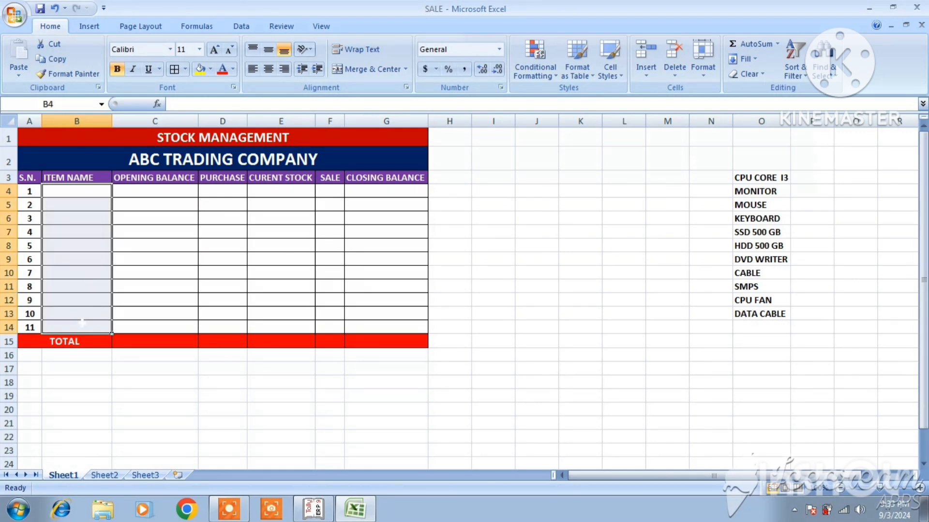
click(237, 27)
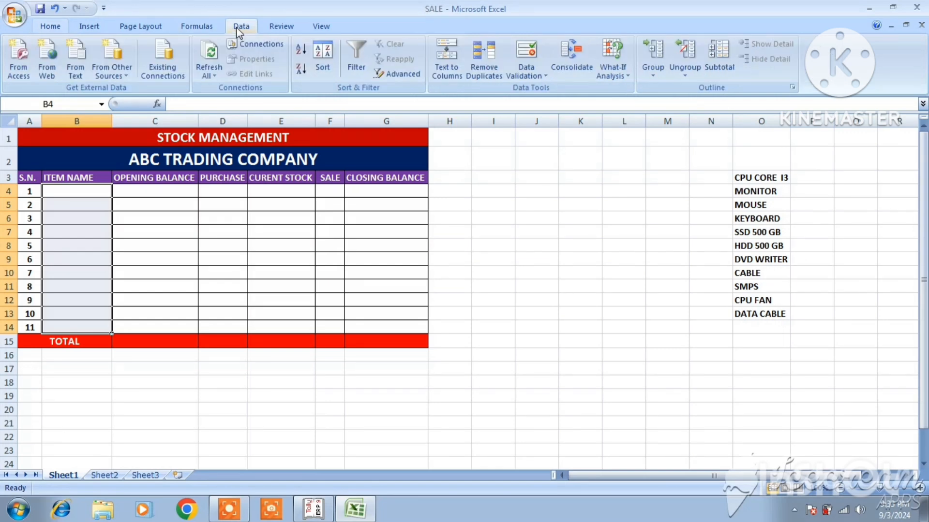
click(544, 77)
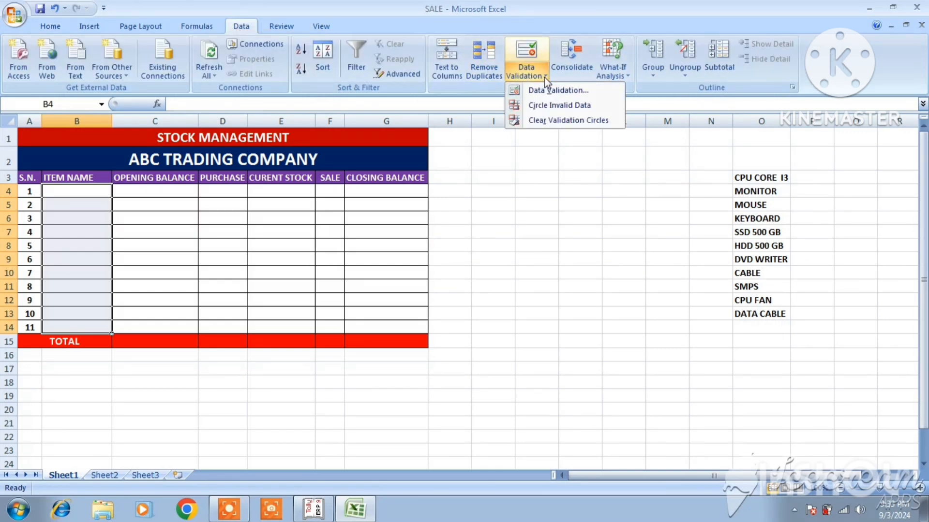
click(553, 92)
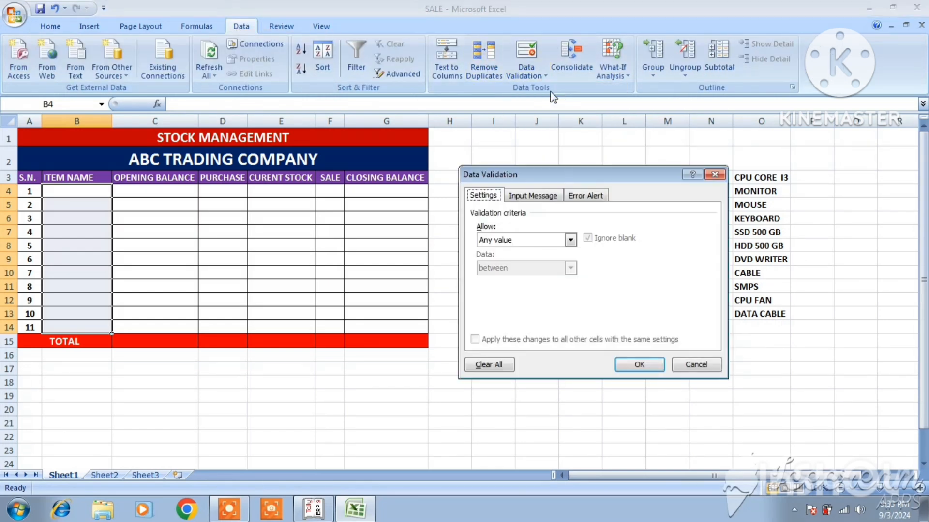
click(571, 240)
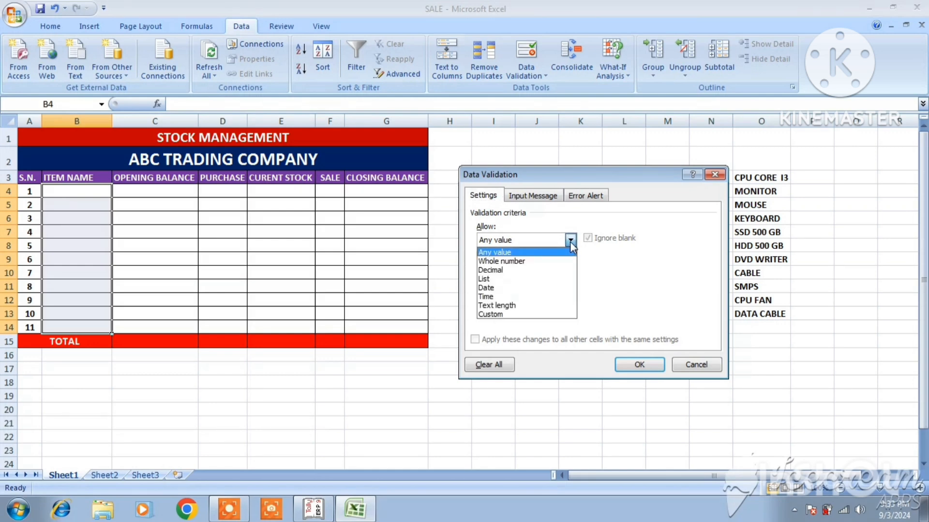
click(497, 280)
click(493, 295)
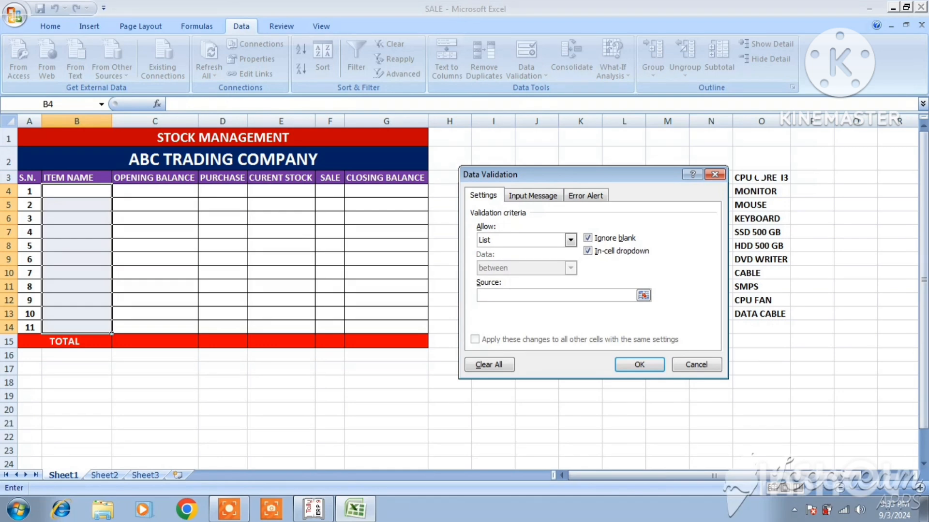
drag(750, 177, 768, 315)
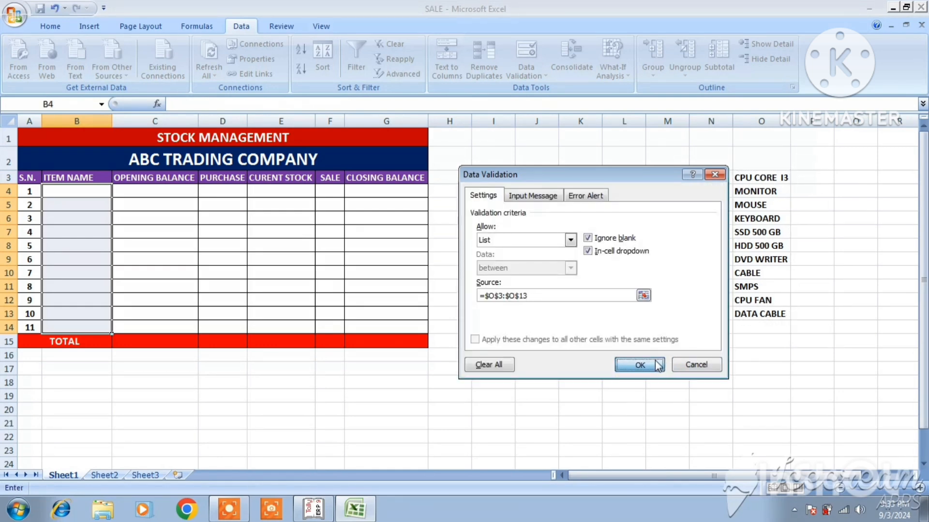
click(657, 366)
Choose CPU CORE I3, MONITOR and MOUSE from the validation lists in ITEM NAME cells B4, B5 and B6
click(118, 192)
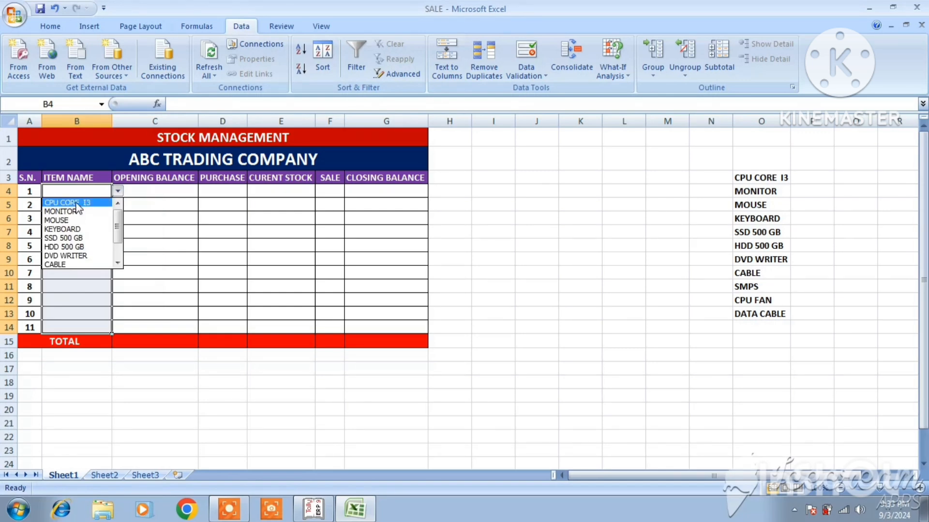
click(78, 203)
click(108, 205)
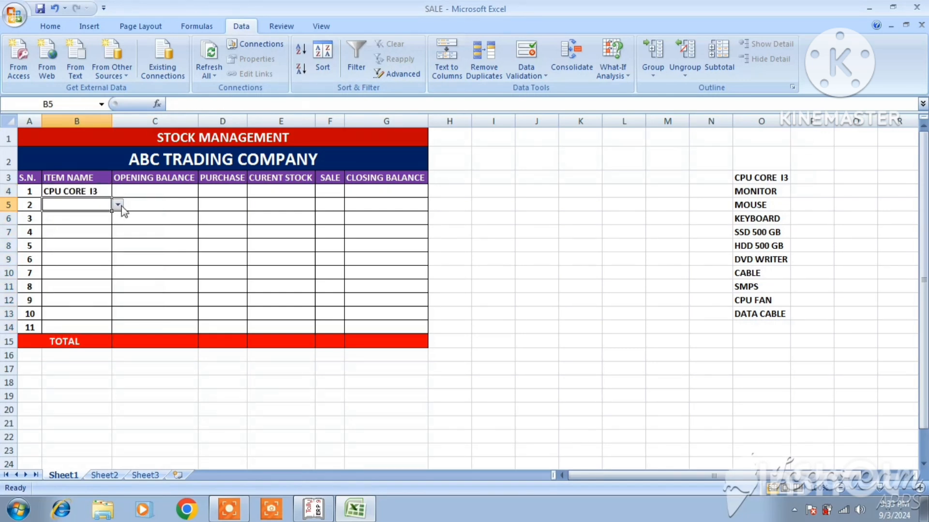
click(118, 205)
click(84, 225)
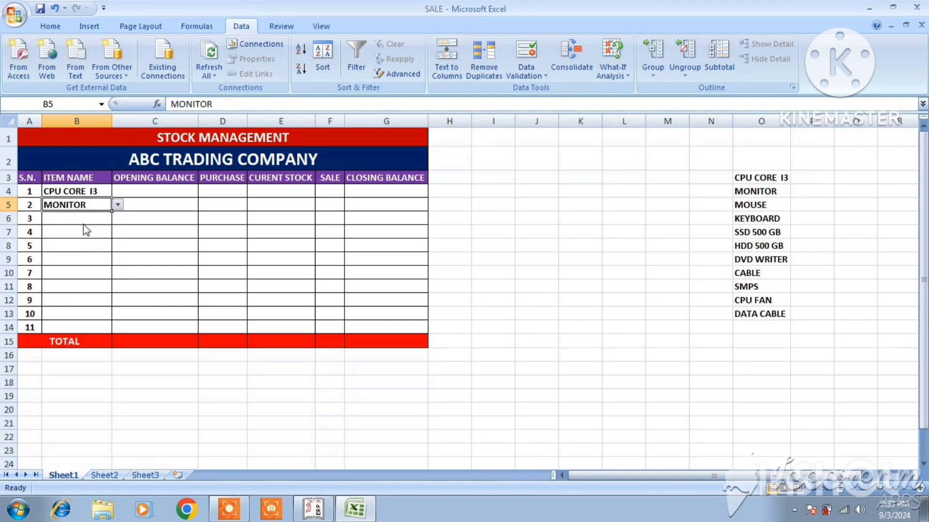
click(84, 222)
click(118, 219)
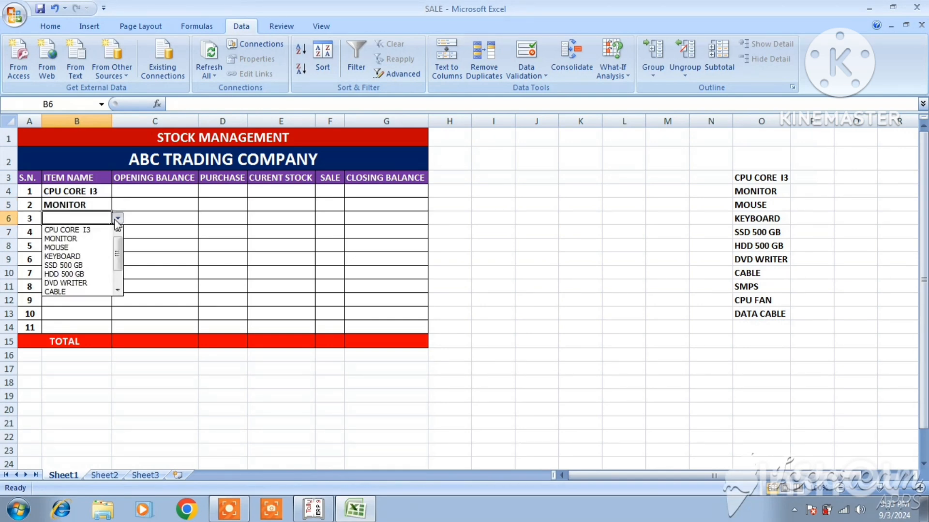
click(78, 247)
Enter an opening balance of 100 and a purchase of 50 for CPU CORE I3 in row 4
click(193, 193)
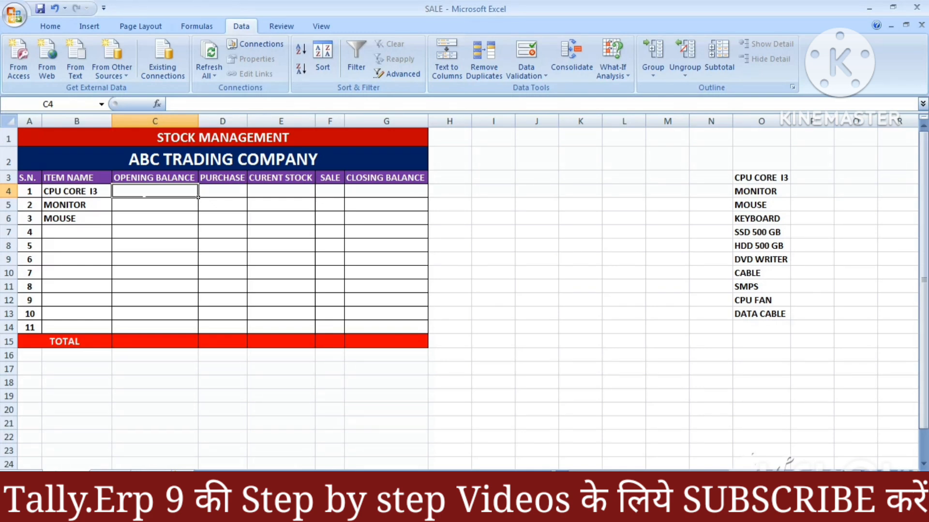
text(100)
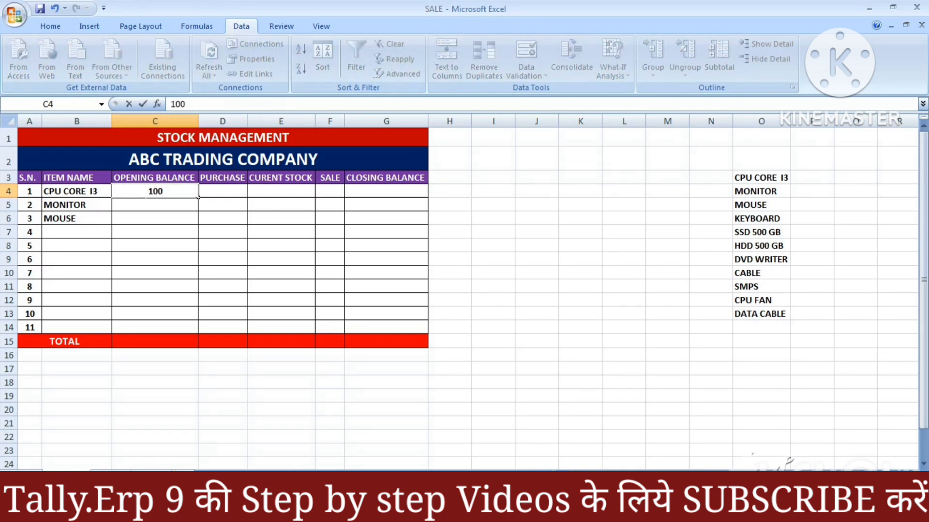
click(246, 195)
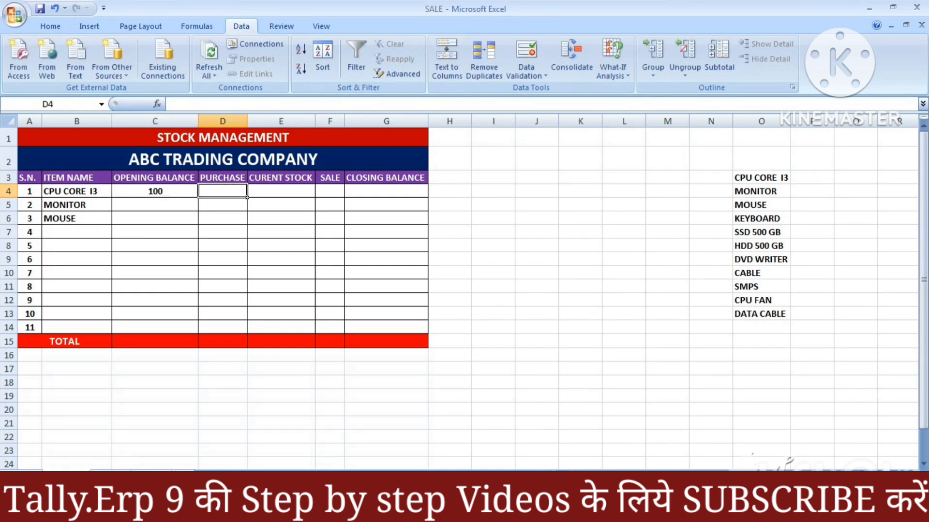
text(50)
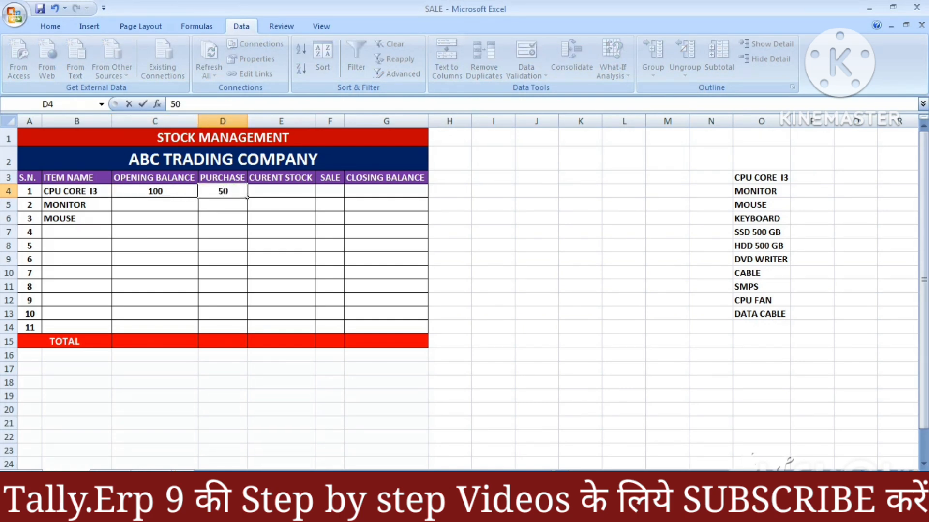
Calculate the current stock of CPU CORE I3 in E4 with the formula =C4+D4
click(312, 195)
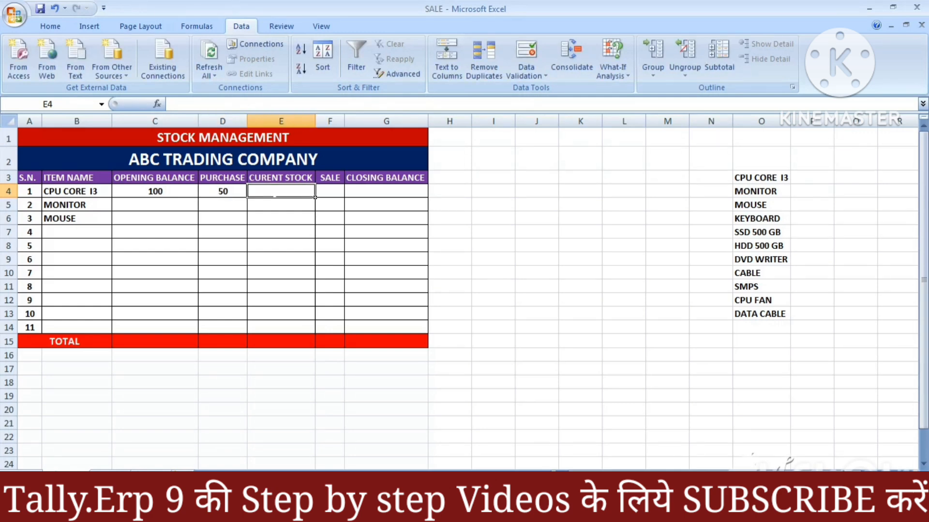
text(=)
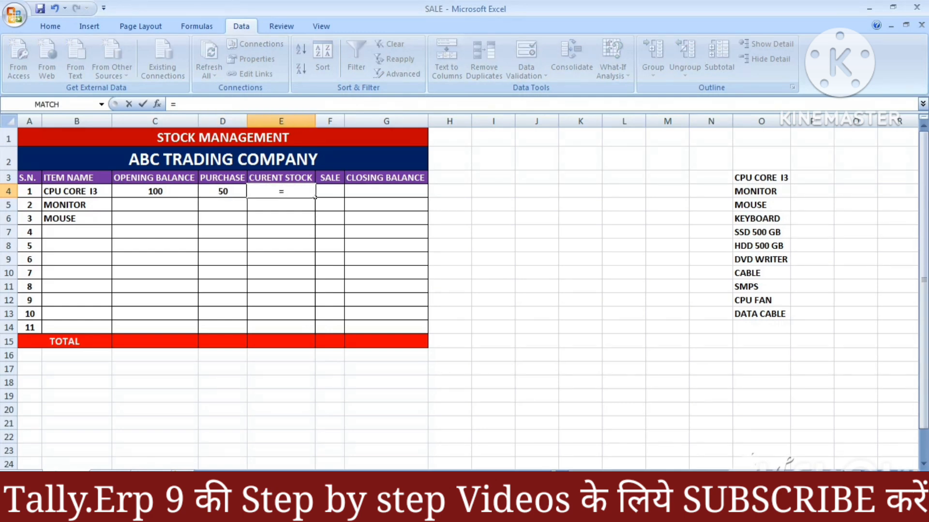
click(159, 192)
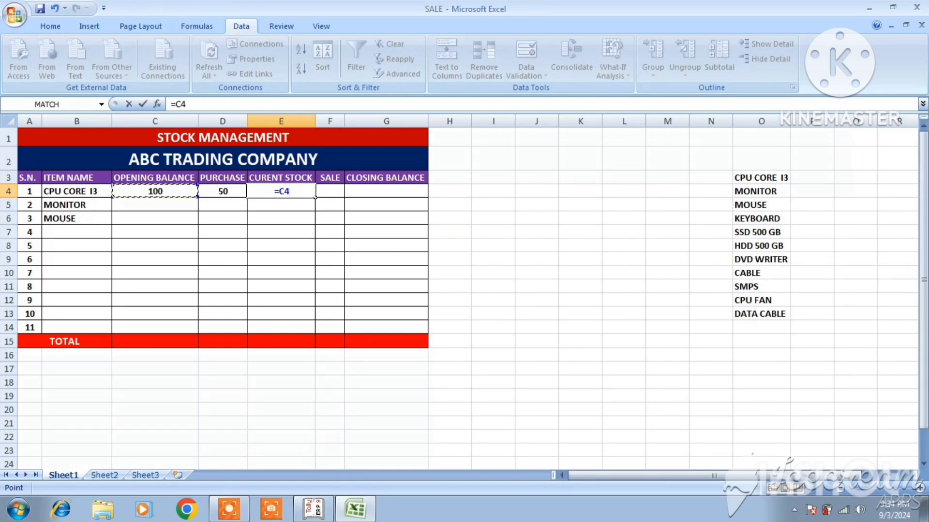
text(+)
click(230, 193)
key(Return)
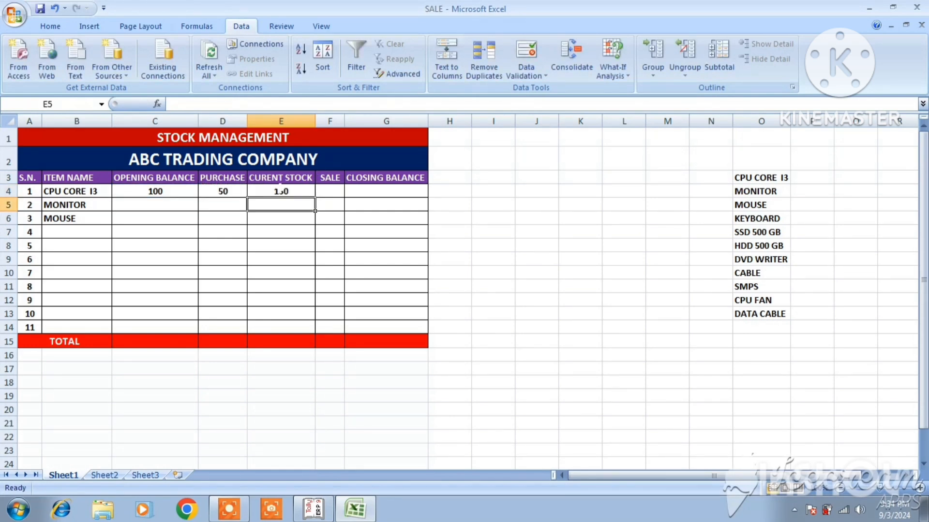
click(281, 190)
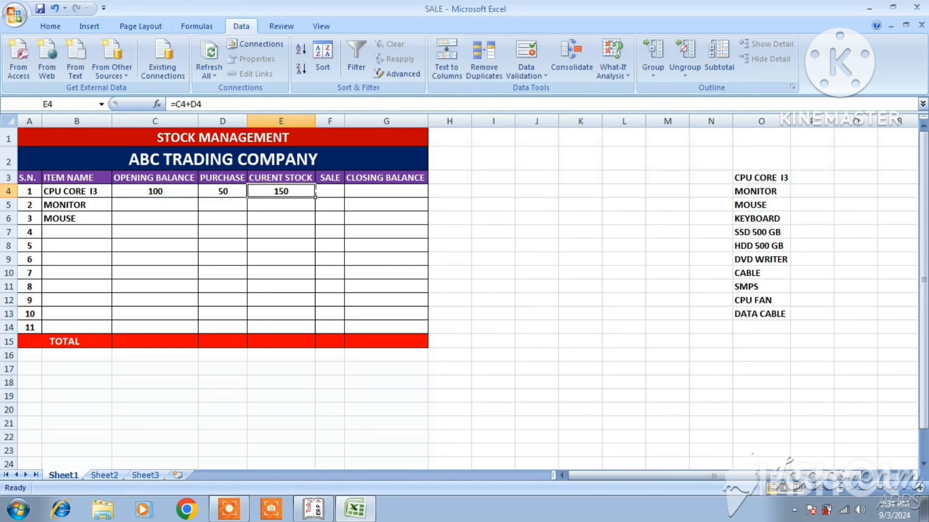
Enter a sale of 60 in F4 and calculate the closing balance in G4 with =E4-F4
click(329, 192)
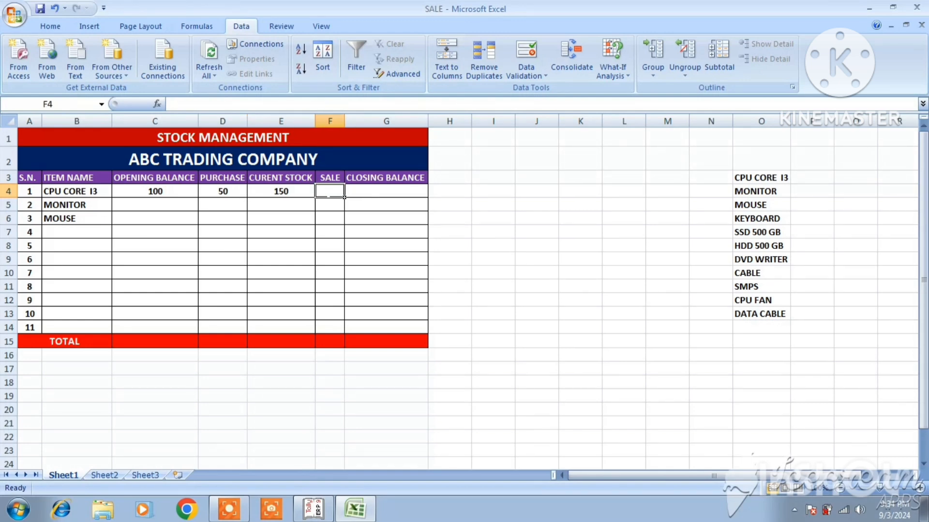
text(60)
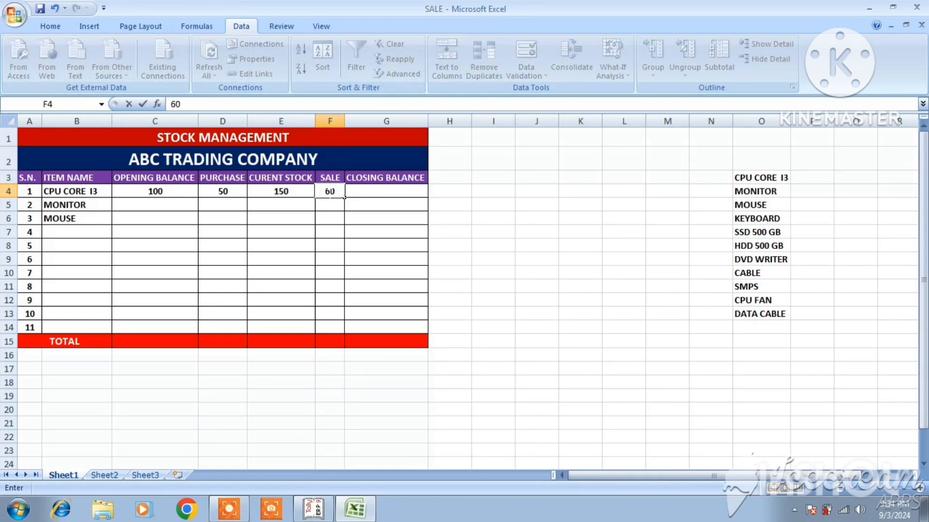
click(346, 195)
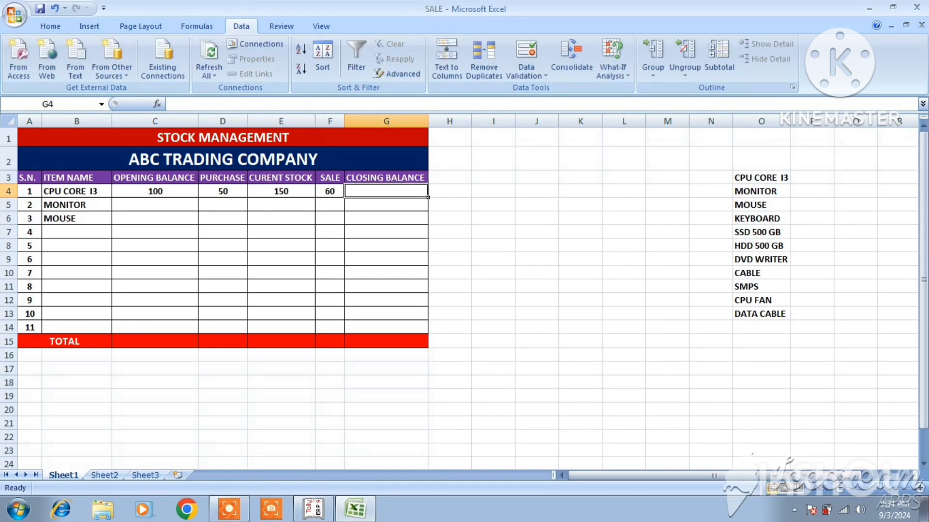
text(=)
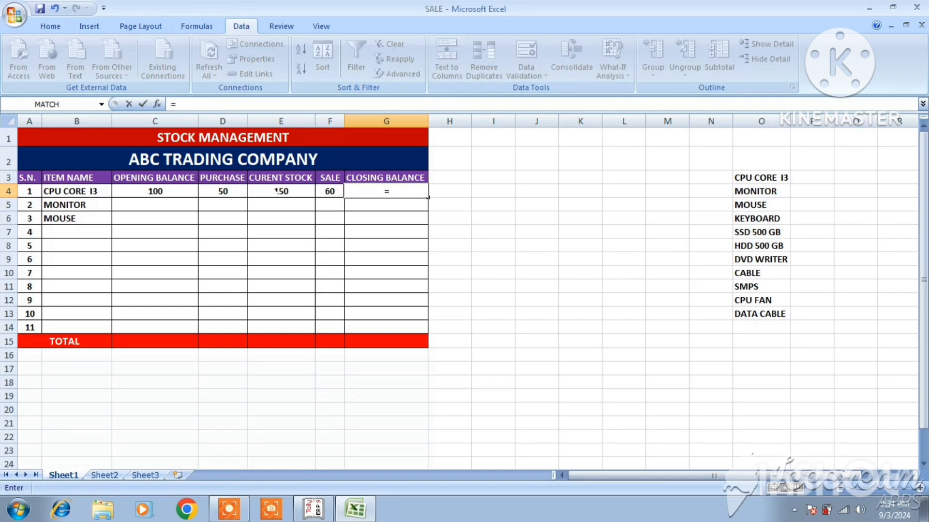
click(278, 191)
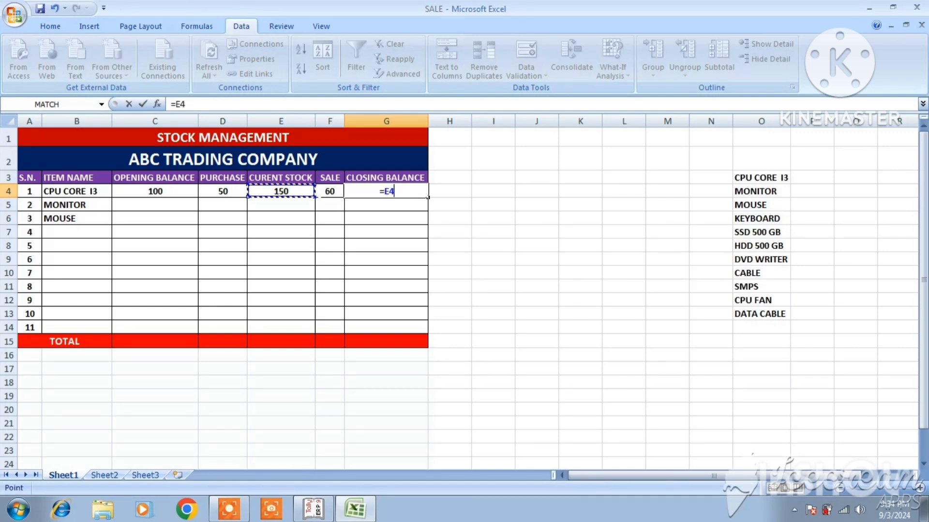
text(-)
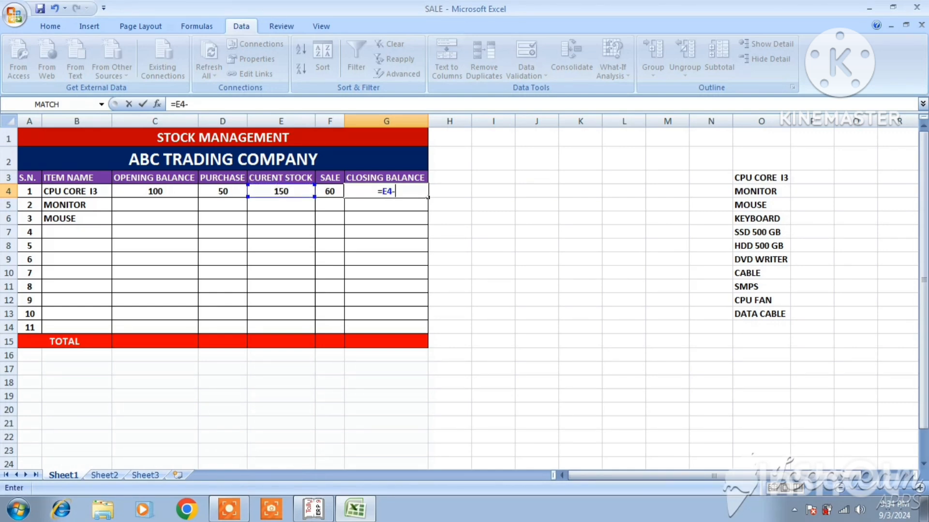
click(332, 188)
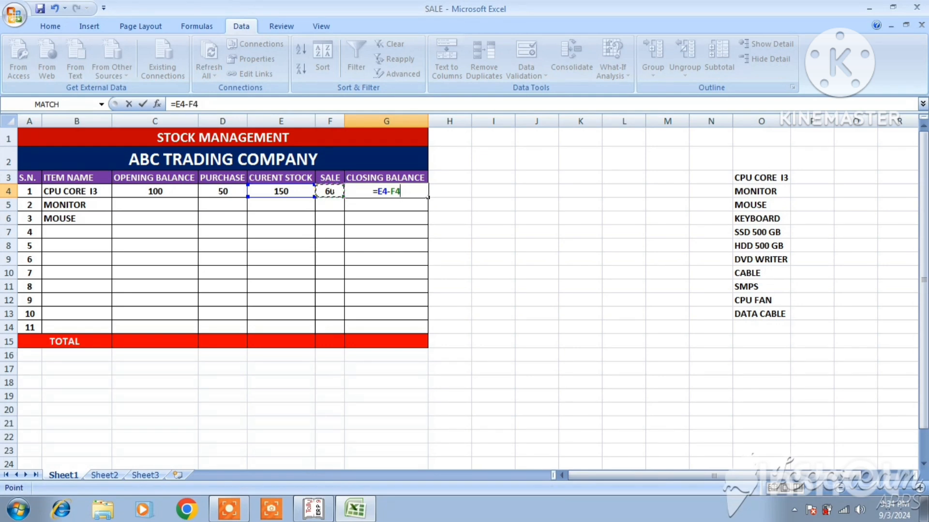
key(Return)
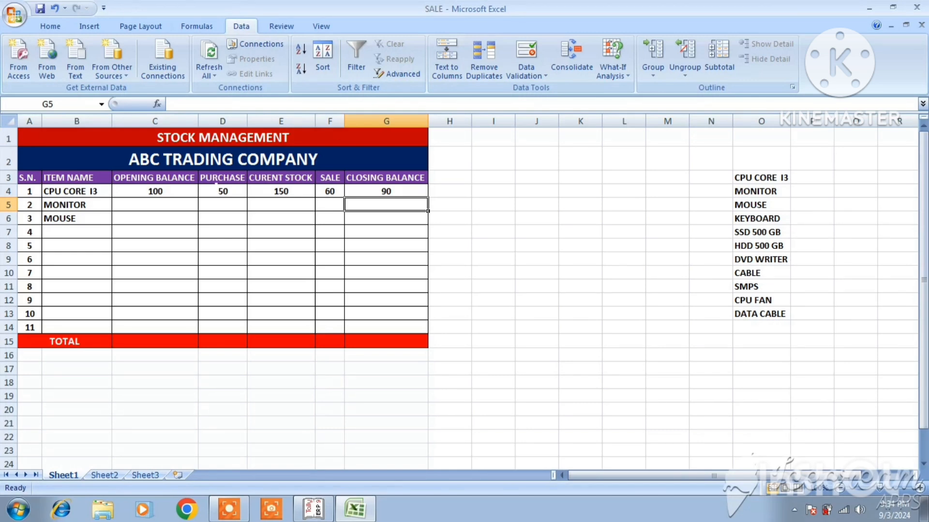
Fill the closing balance formula from G4 down to G14 and AutoSum the column into total cell G15
click(389, 192)
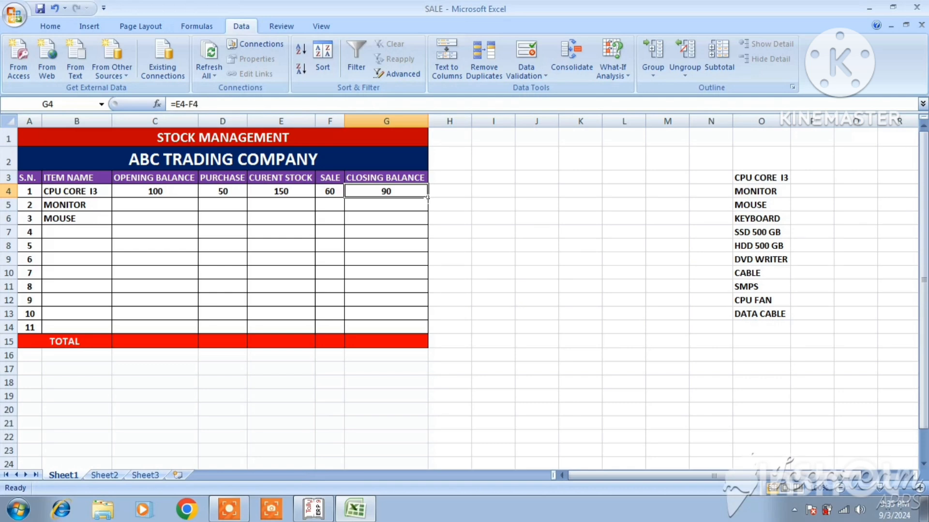
drag(427, 198, 428, 333)
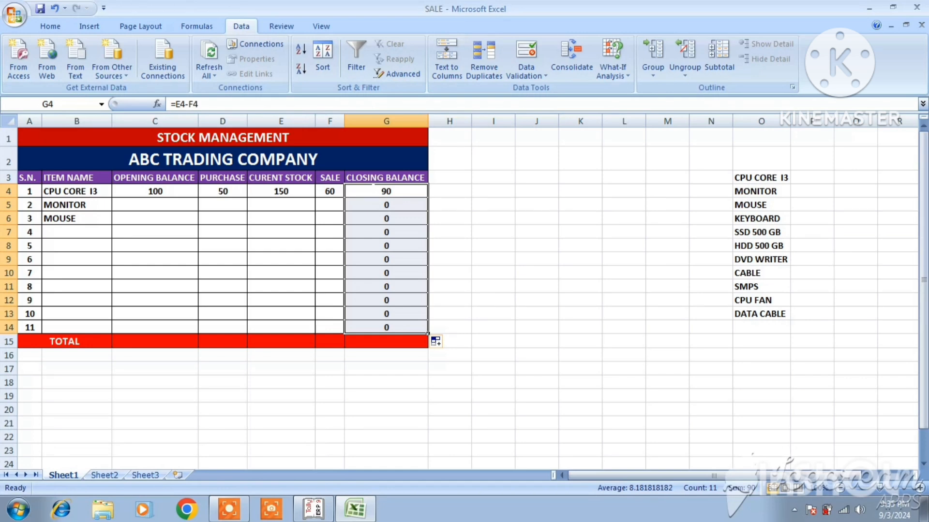
drag(371, 199, 377, 340)
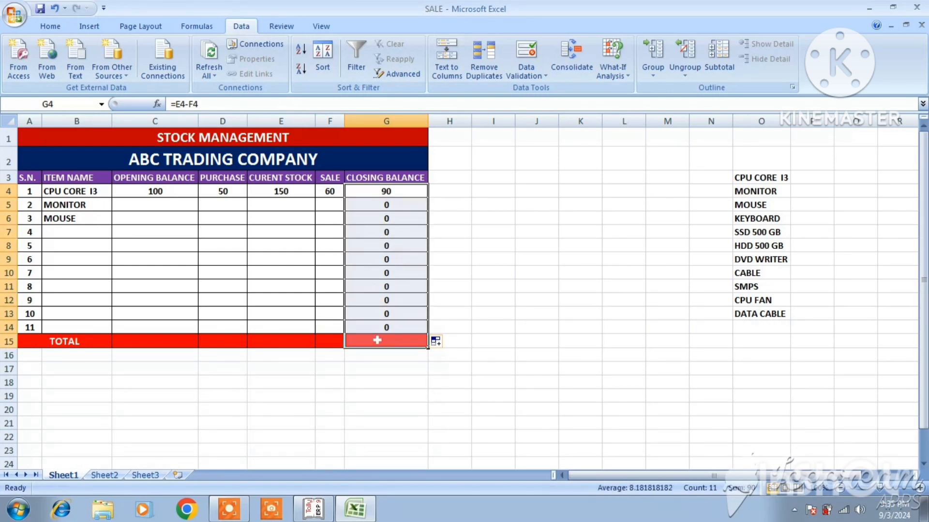
click(49, 31)
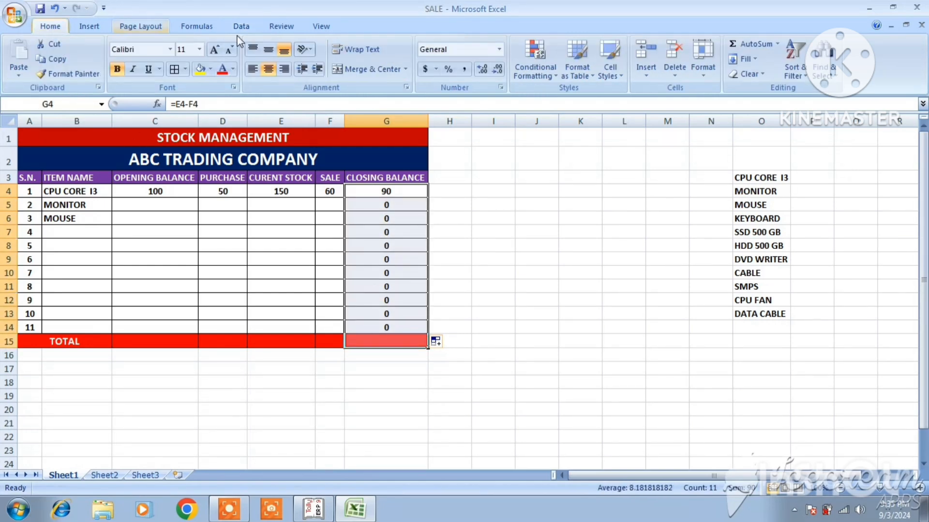
click(750, 45)
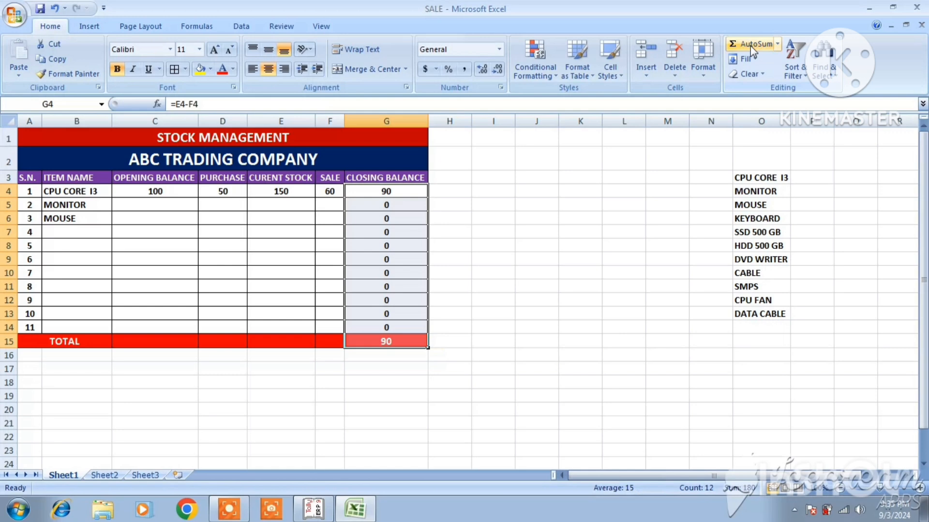
click(394, 340)
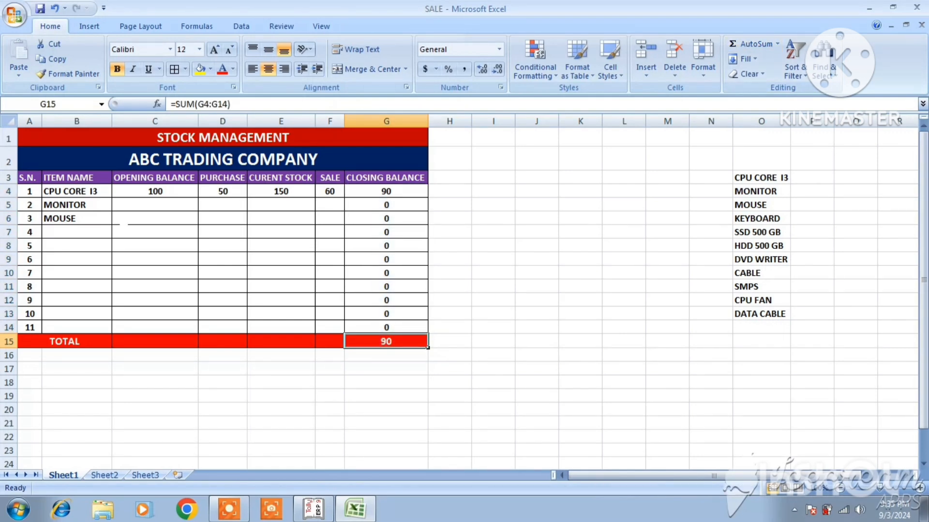
Enter an opening balance of 50 and a purchase of 50 for MONITOR in row 5
click(154, 205)
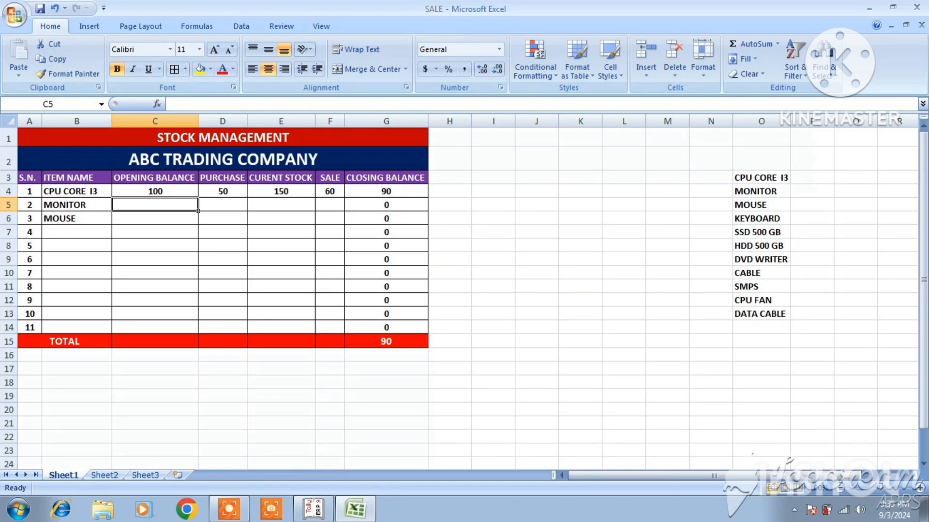
text(50)
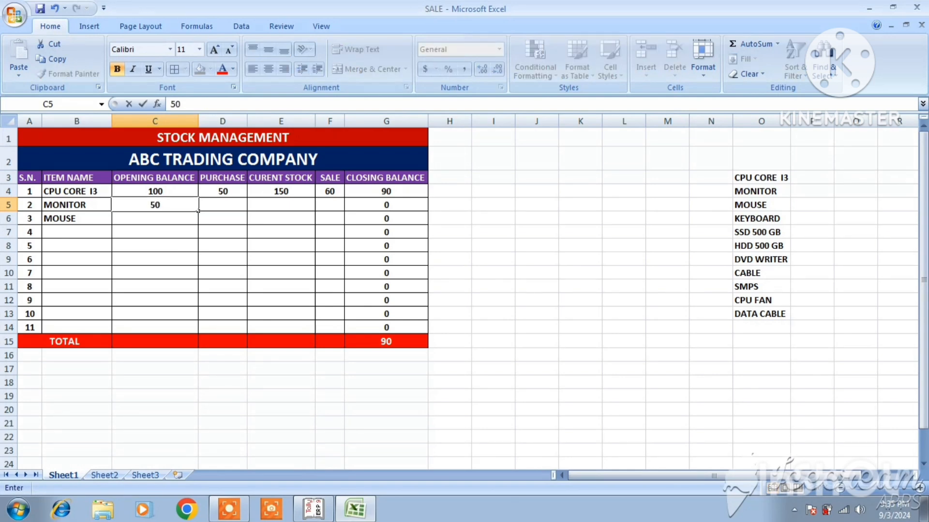
key(Tab)
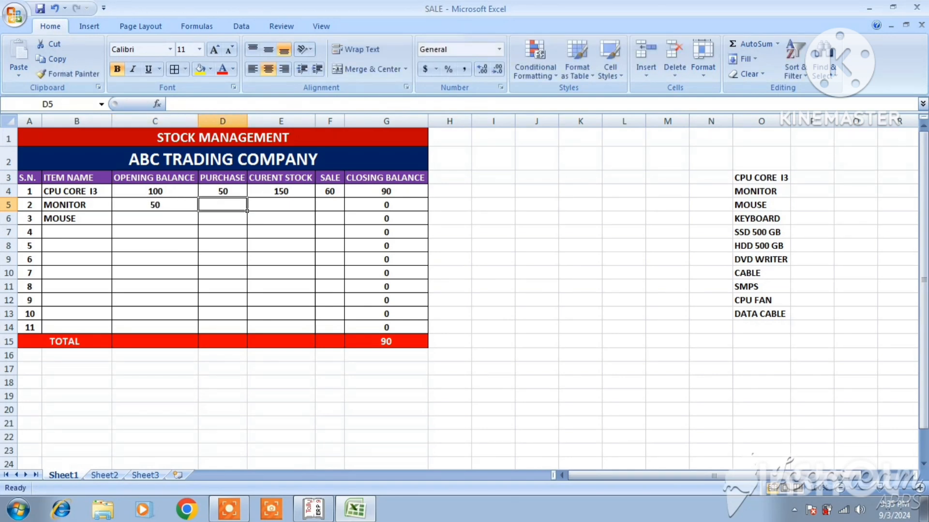
text(5)
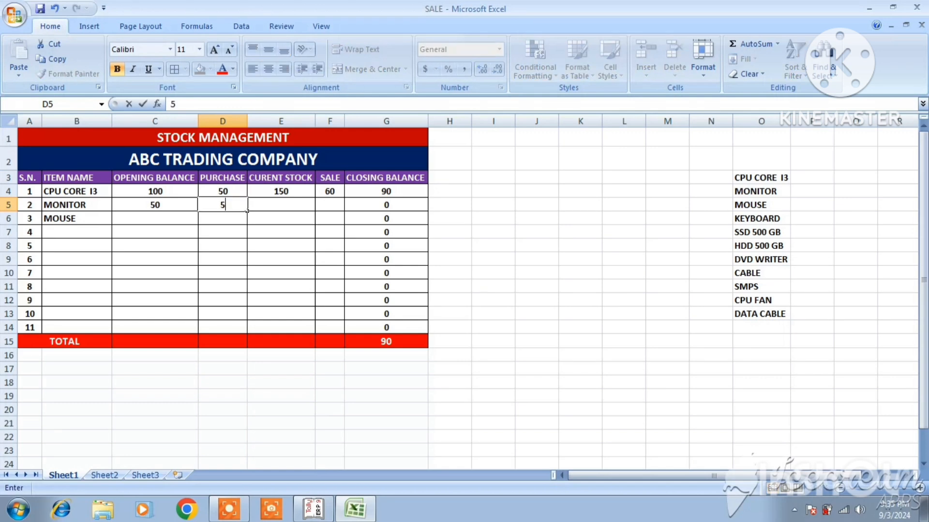
text(0)
key(Tab)
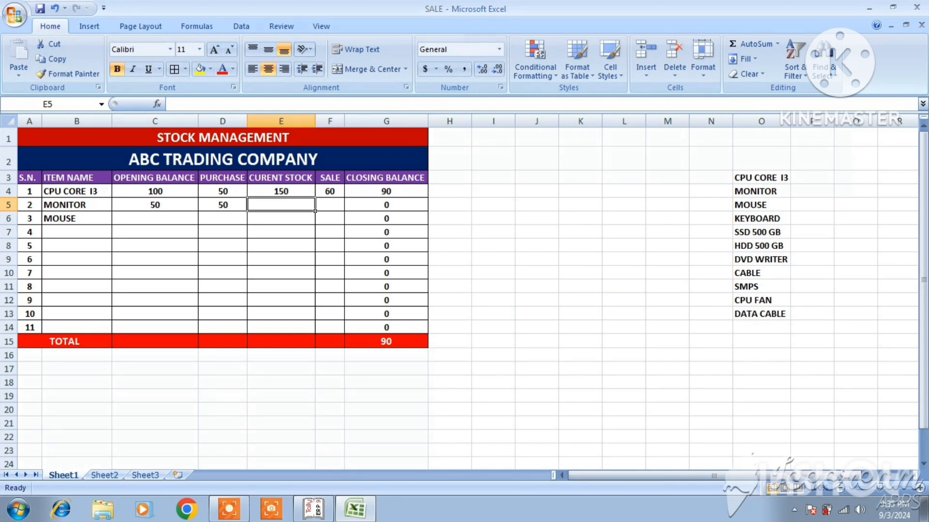
Fill the current stock formula from E4 down to E14, then select the MONITOR sale cell F5
click(312, 195)
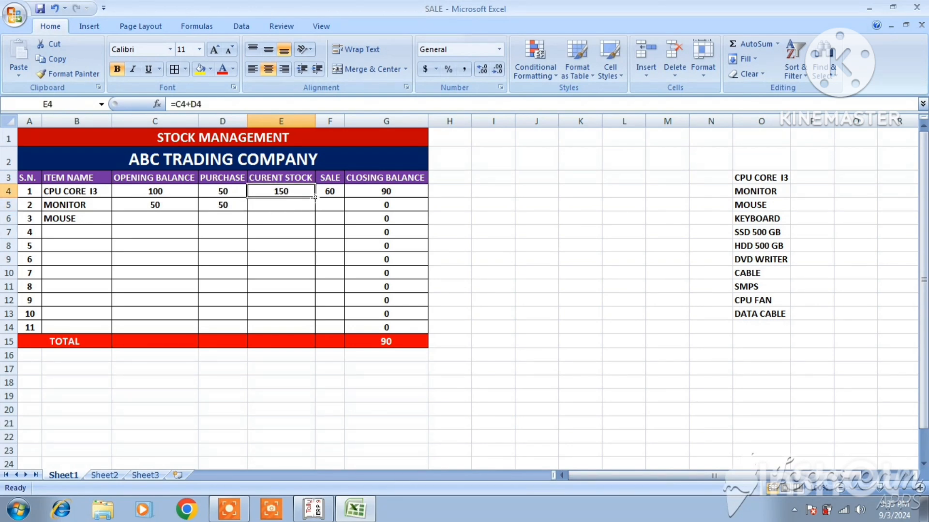
drag(314, 198, 315, 333)
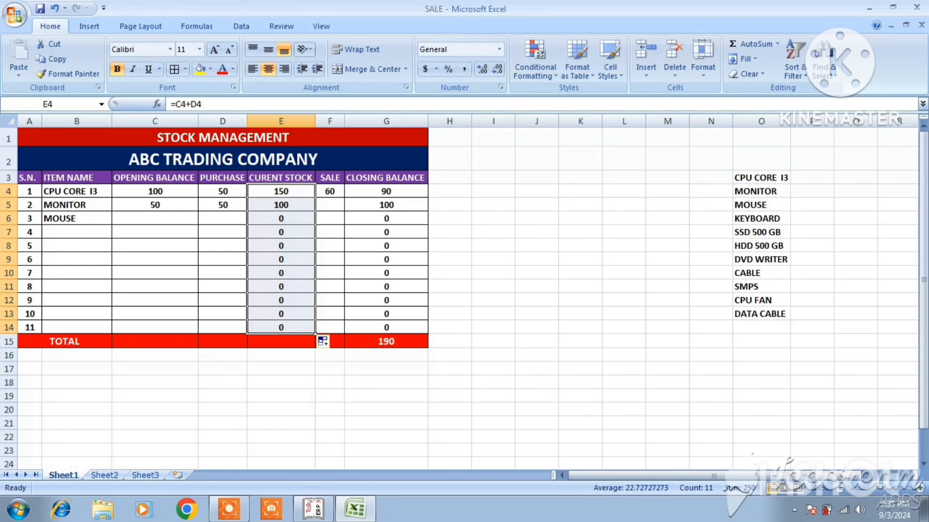
click(330, 205)
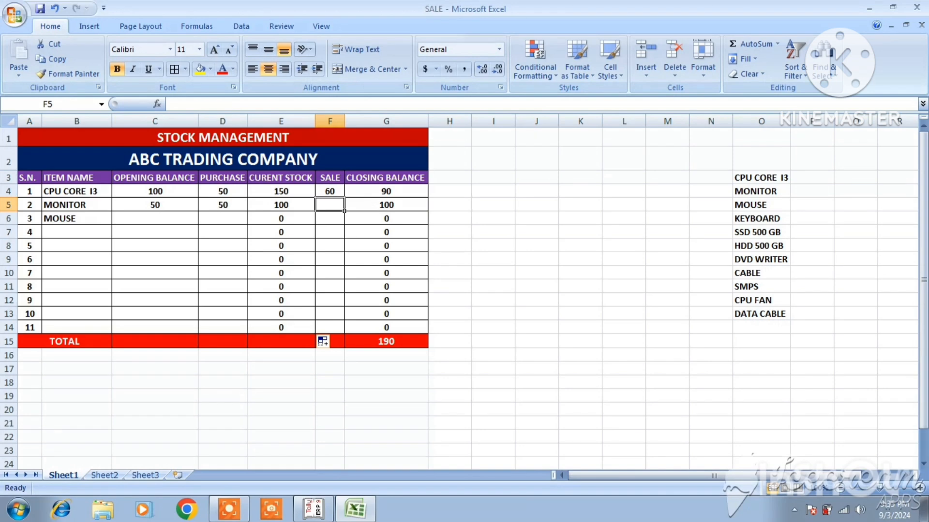
Enter a sale of 40 for MONITOR in F5
text(40)
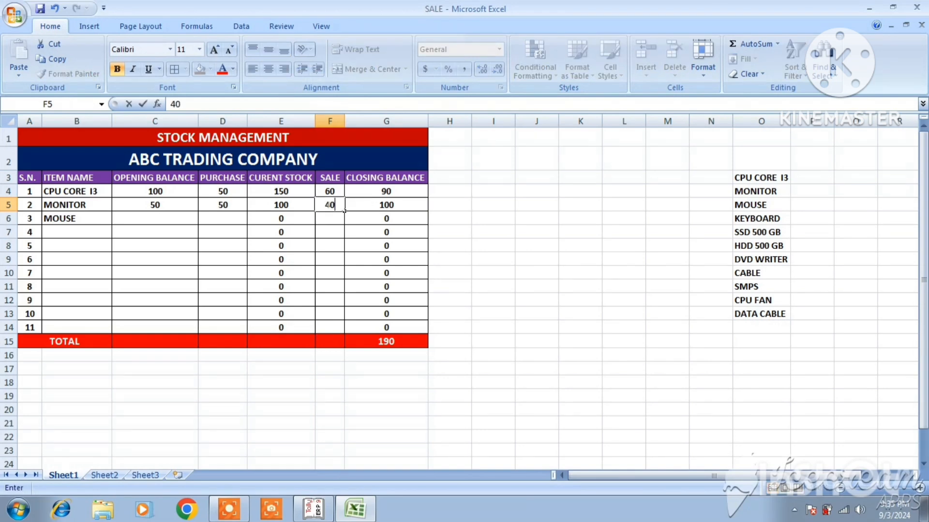
key(Return)
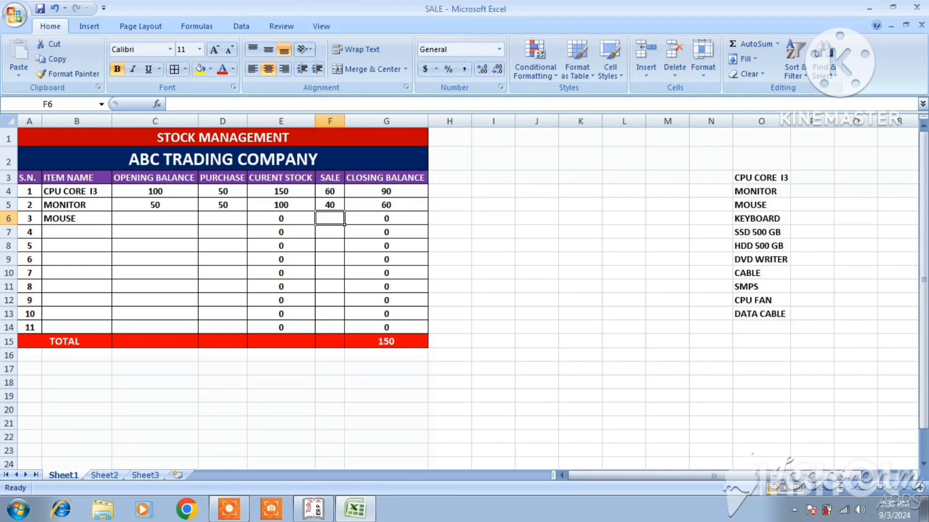
AutoSum the current stock, sale, purchase and opening balance columns from row 4 down into their total cells in row 15
drag(281, 191, 281, 337)
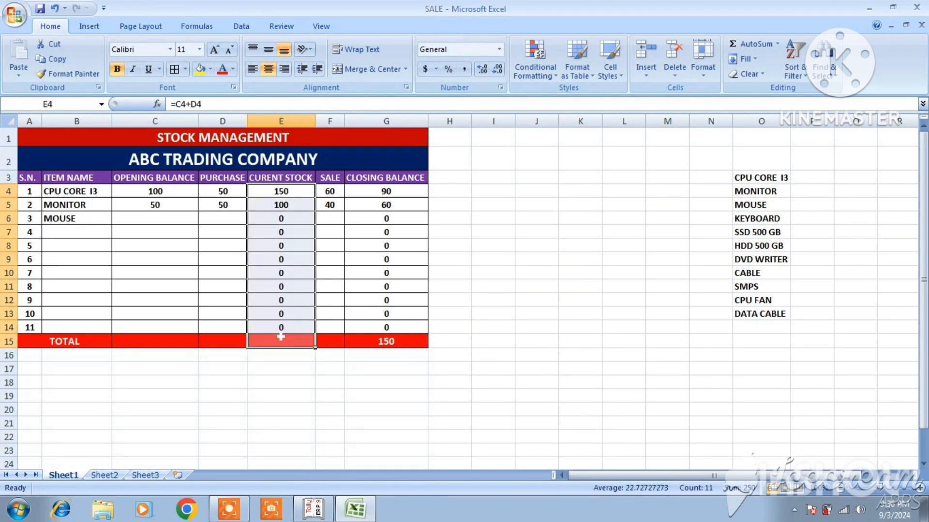
click(744, 47)
drag(330, 191, 329, 341)
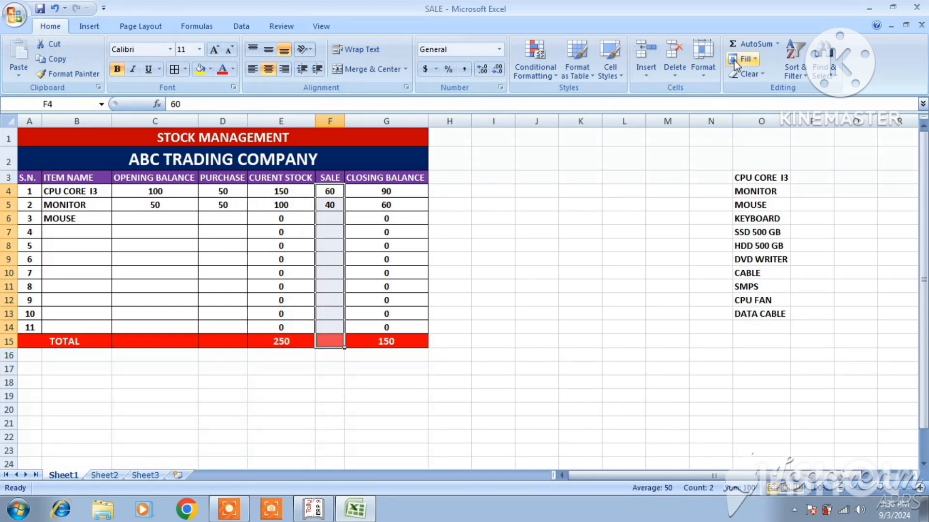
click(741, 44)
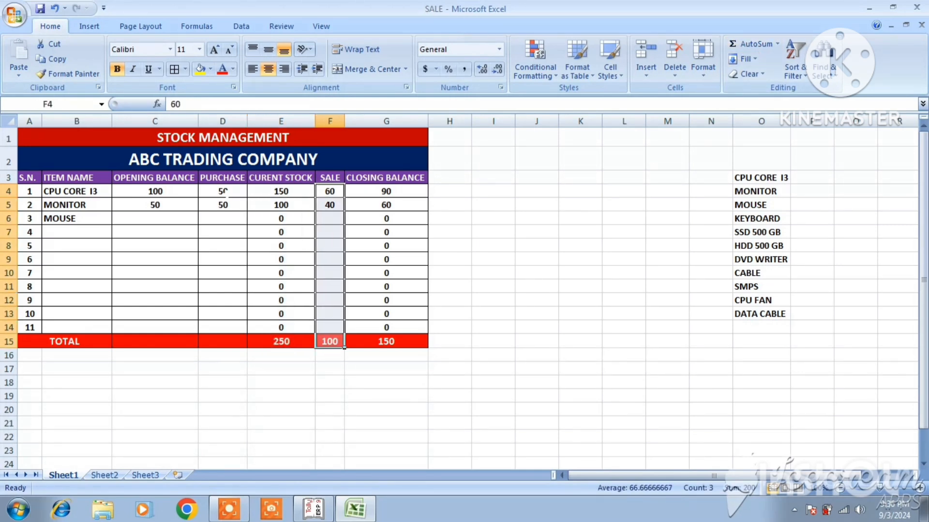
drag(224, 191, 223, 346)
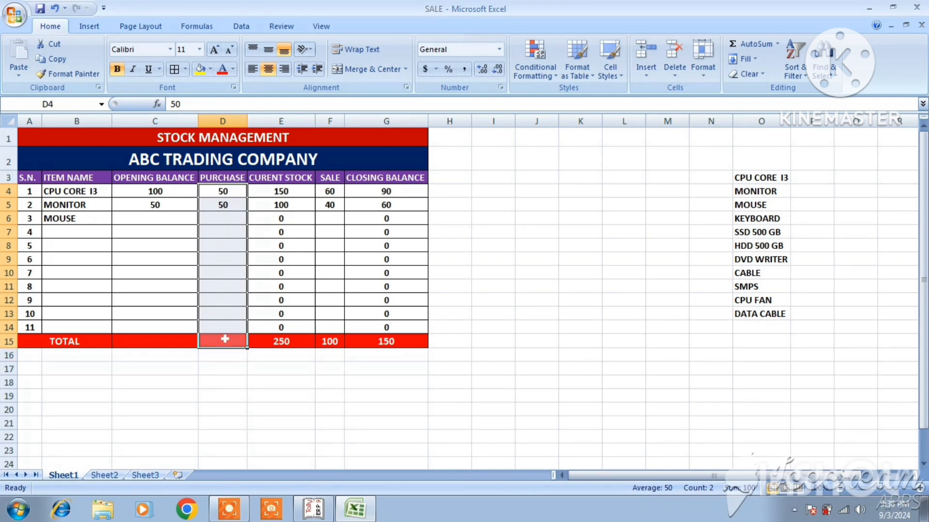
click(747, 50)
drag(150, 192, 143, 336)
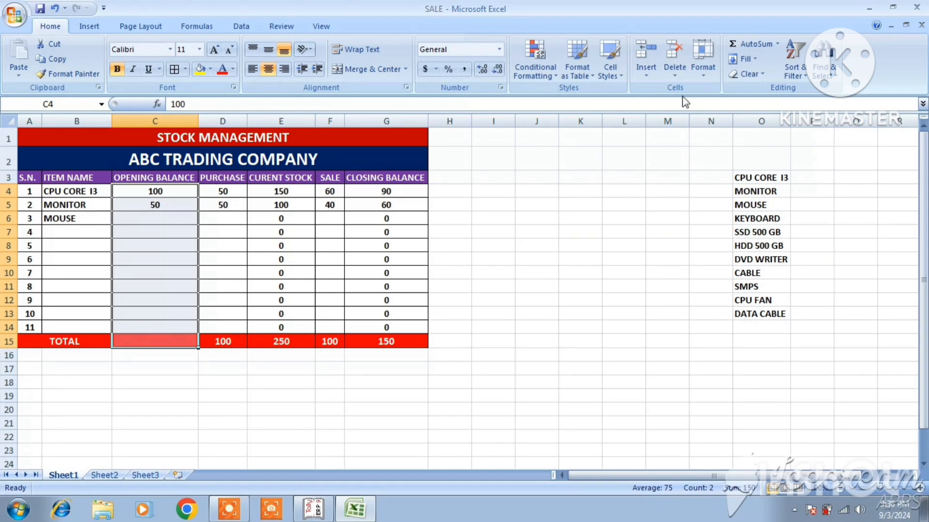
click(747, 44)
Enter an opening balance of 200, a purchase of 200 and a sale of 100 for MOUSE in row 6
click(134, 218)
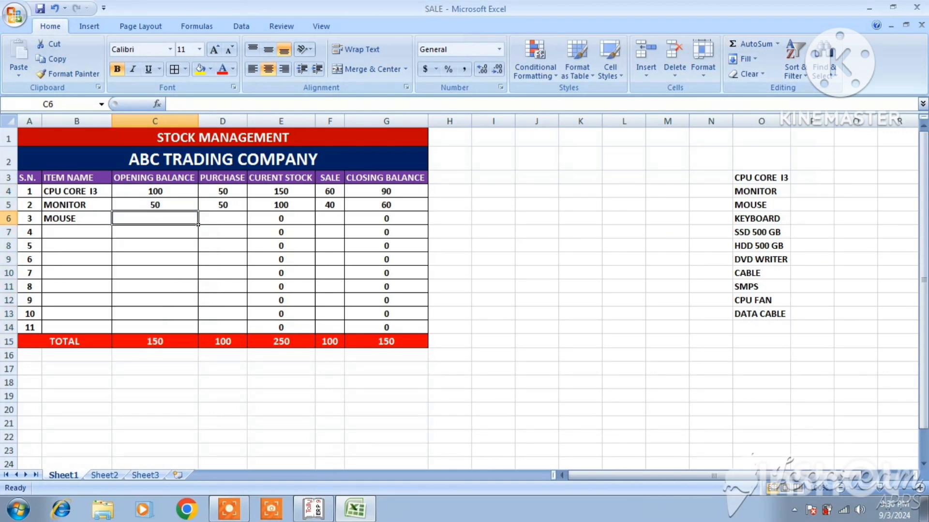
text(200)
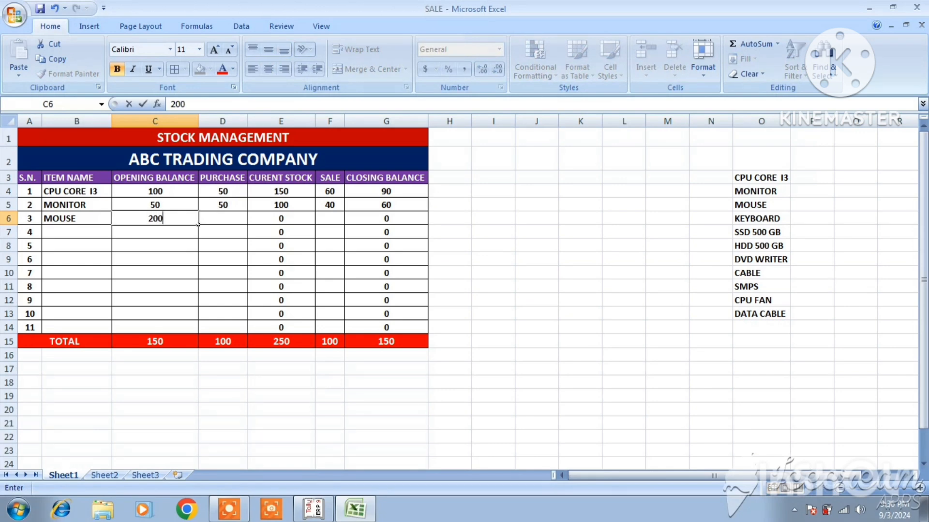
key(Right)
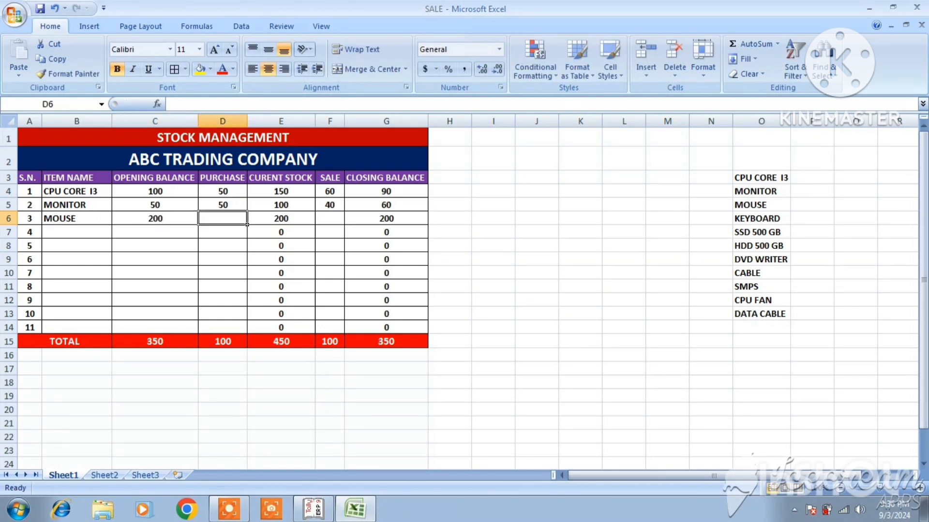
text(200)
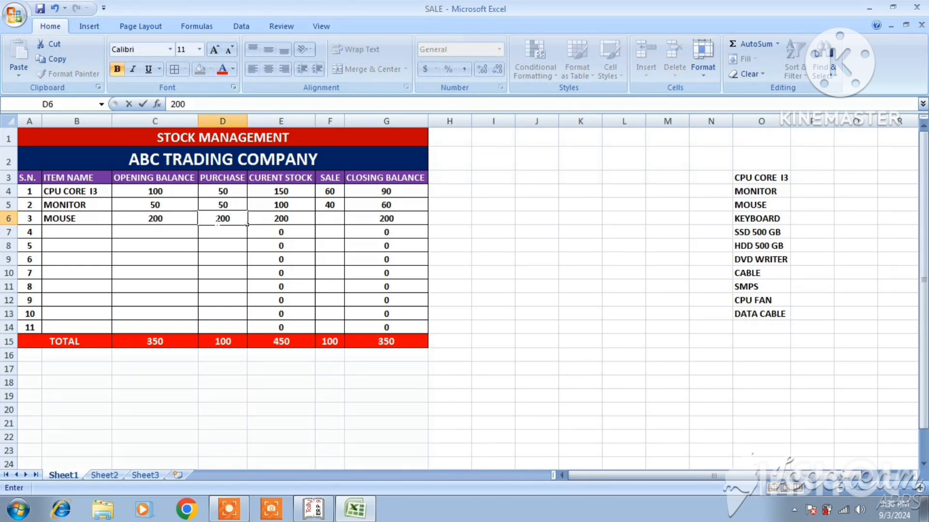
key(Return)
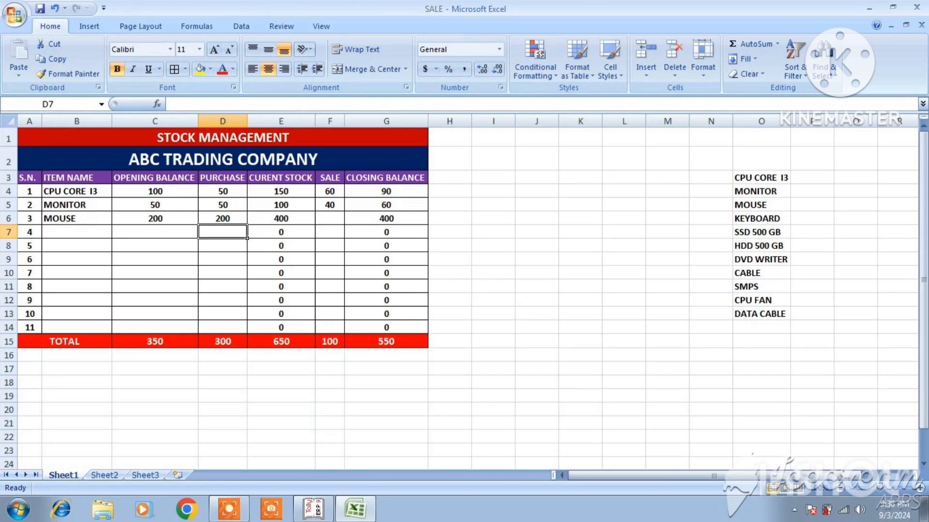
click(334, 218)
text(100)
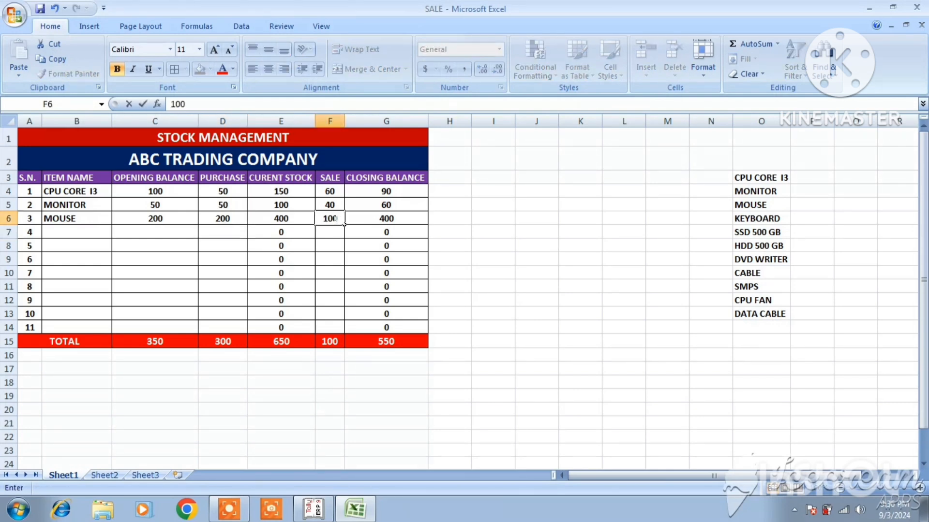
key(Return)
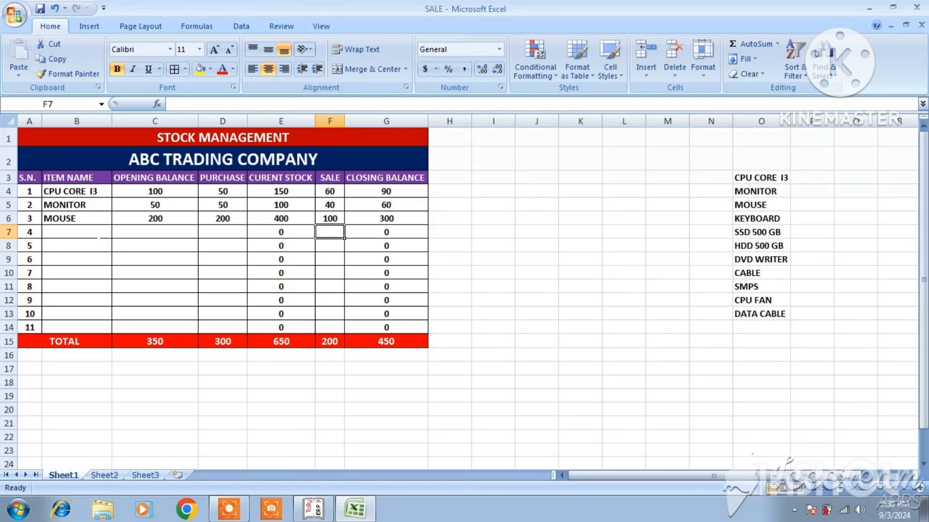
Choose KEYBOARD as the item name in B7 and SSD 500 GB in B8 from the validation list
click(104, 232)
click(118, 232)
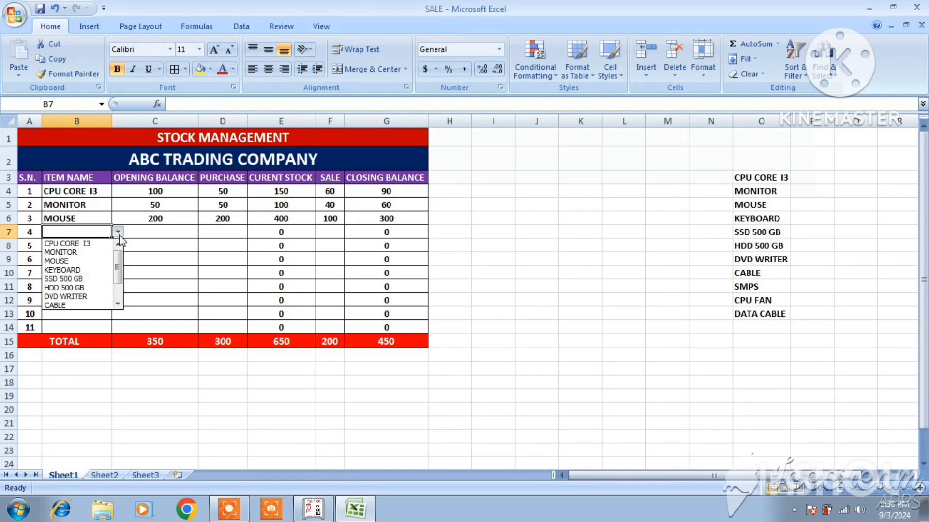
click(88, 271)
drag(104, 246, 116, 248)
click(116, 248)
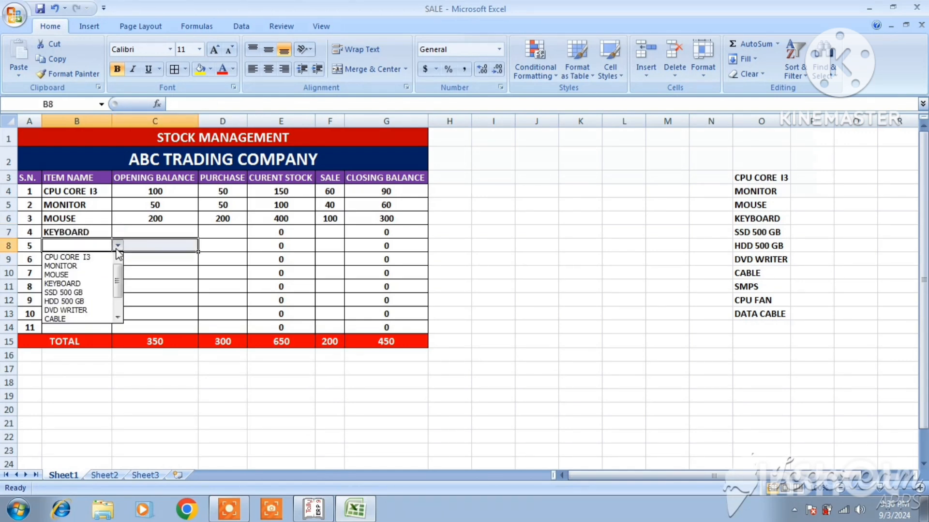
click(80, 292)
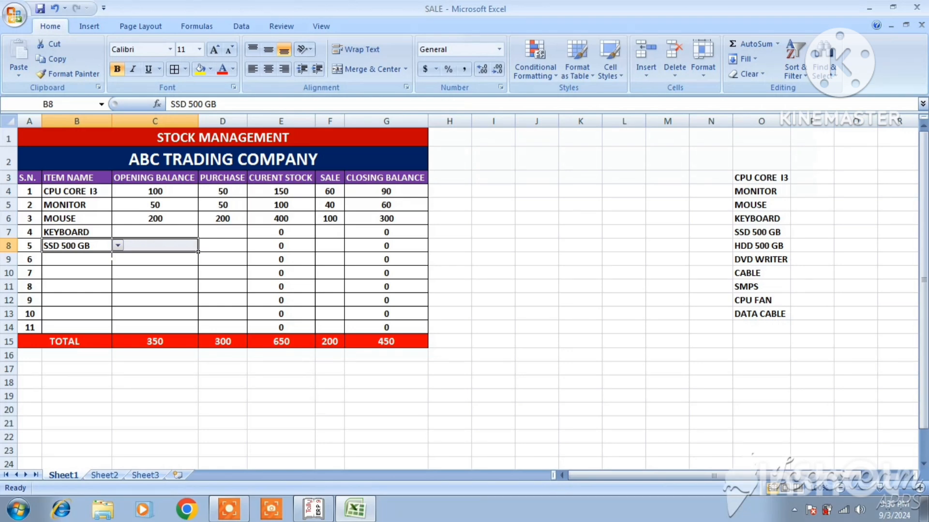
Set the item name in B9 to HDD 500 GB from the validation list
click(110, 263)
click(117, 260)
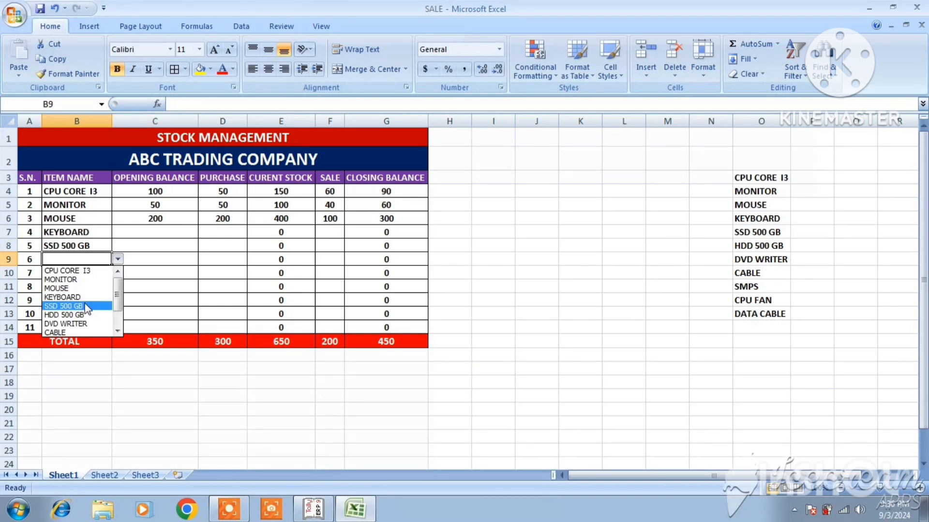
click(87, 305)
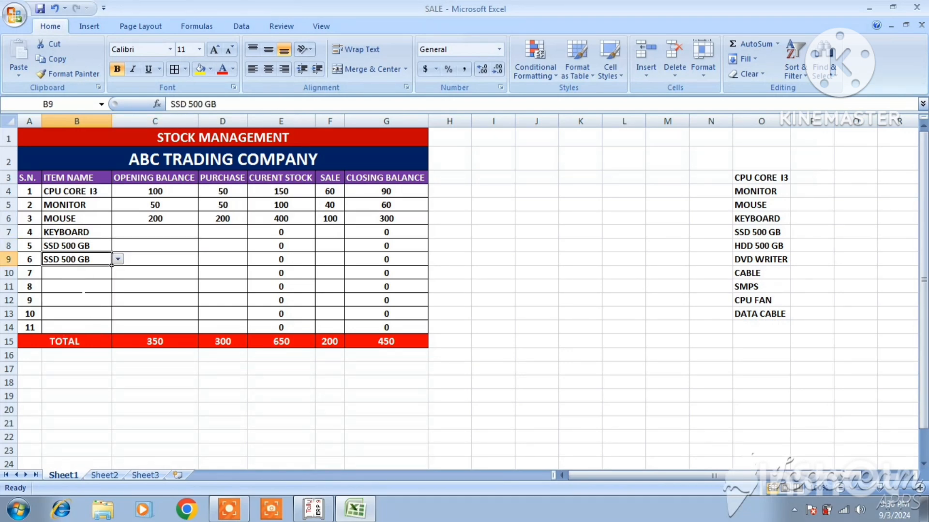
click(117, 259)
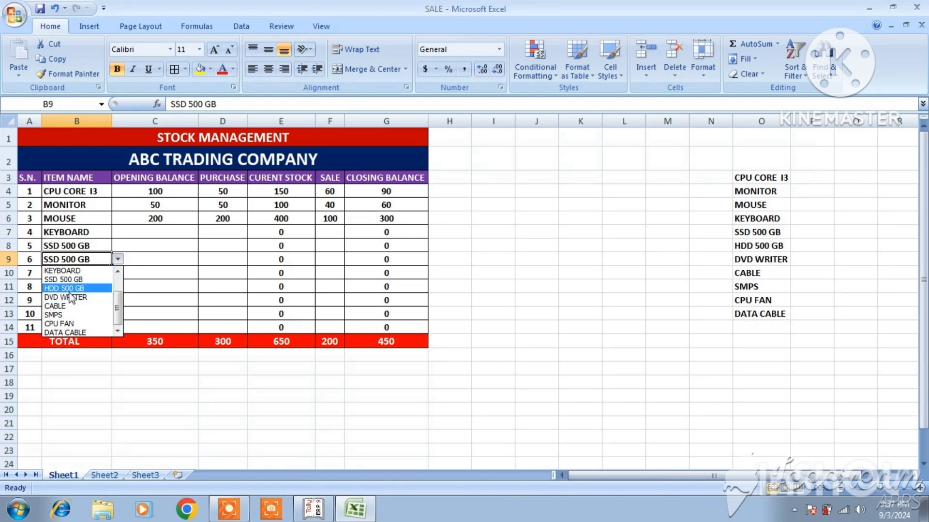
click(70, 290)
Choose HDD 500 GB as the item name in B10
click(111, 270)
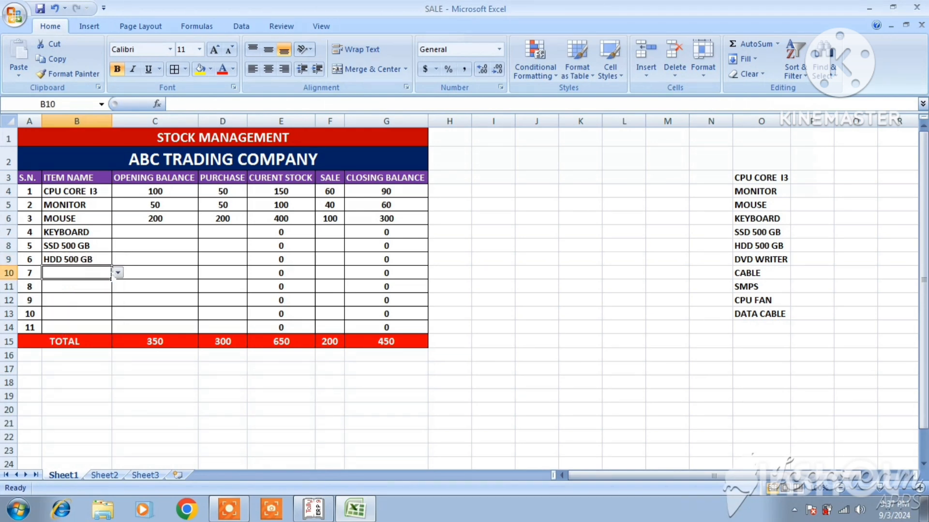
click(118, 272)
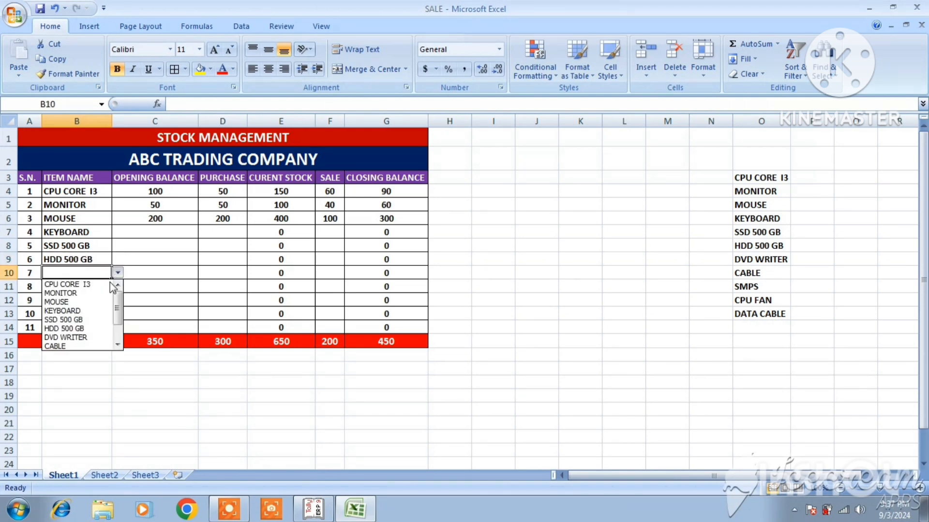
click(75, 329)
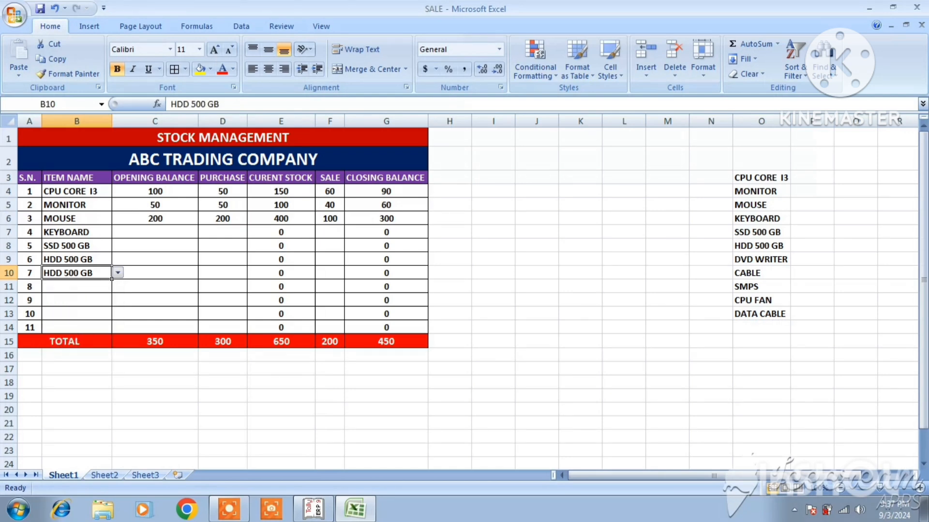
Enter an opening balance of 500, a purchase of 200 and a sale of 700 for KEYBOARD in row 7
click(196, 236)
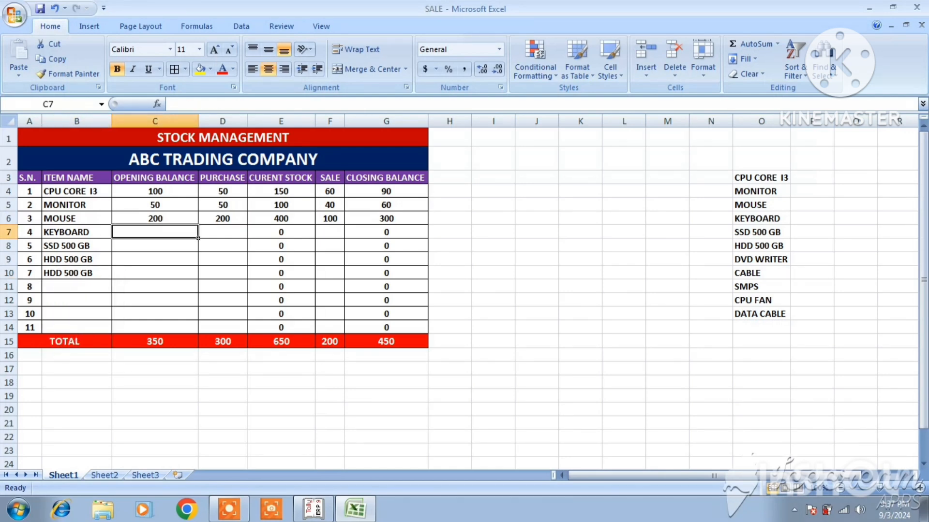
text(500)
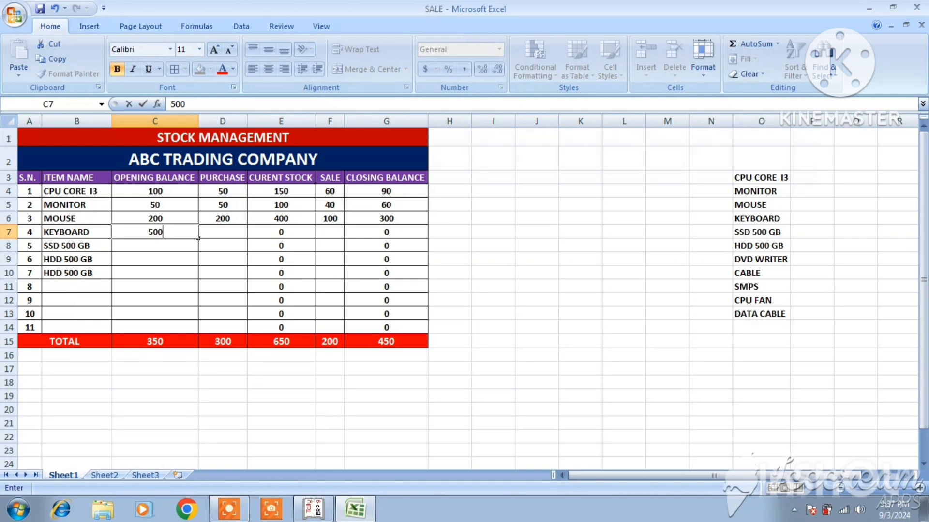
click(246, 236)
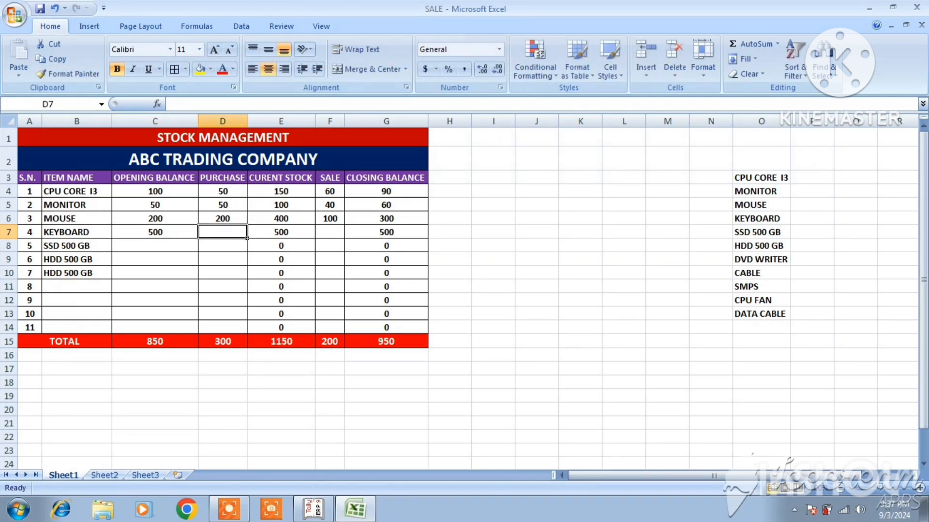
text(200)
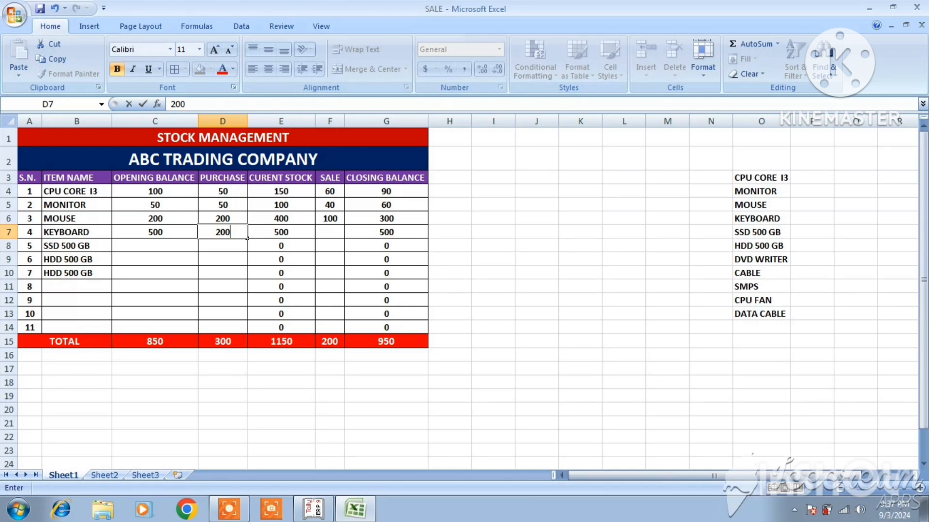
click(343, 236)
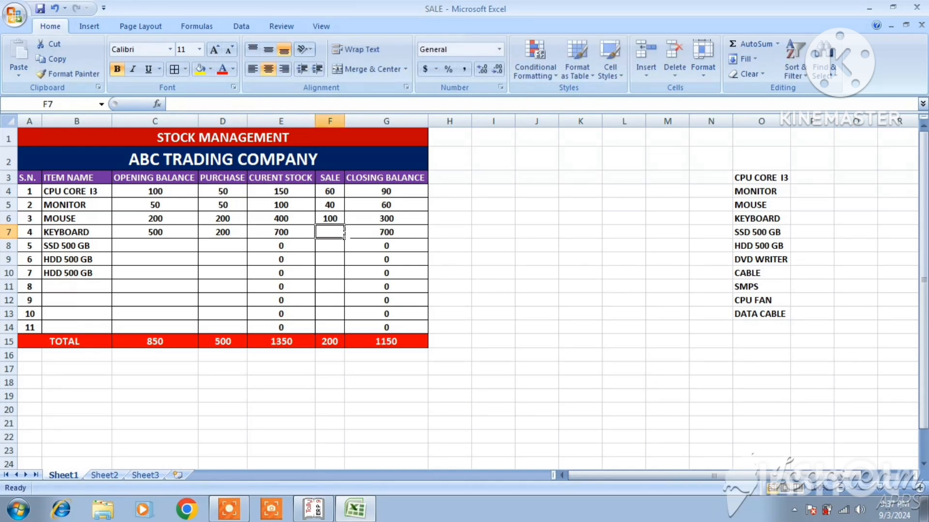
text(700)
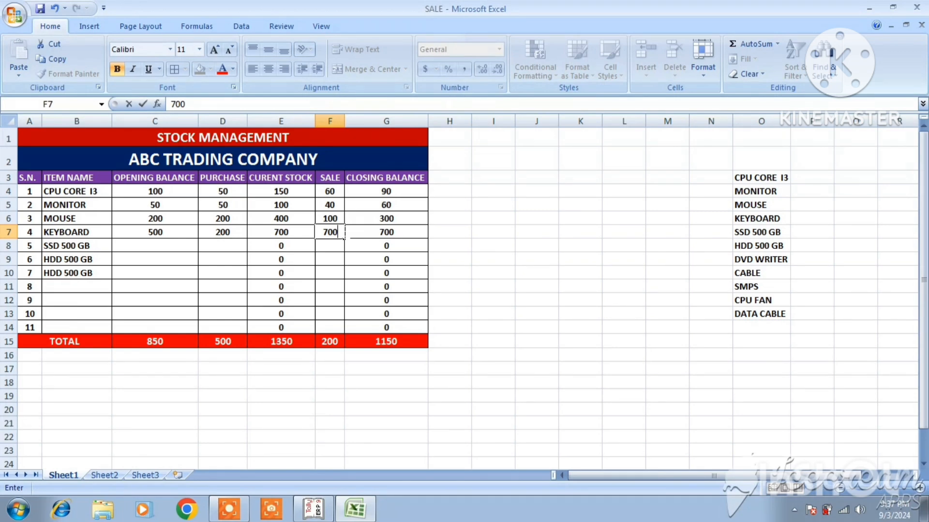
key(Return)
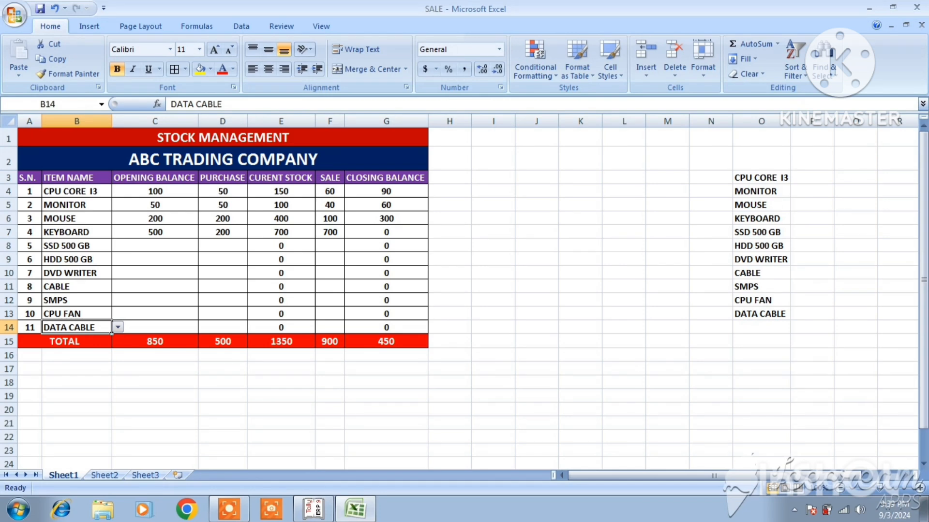
Enter an opening balance of 100, a purchase of 100 and a sale of 50 for SSD 500 GB in row 8
click(196, 249)
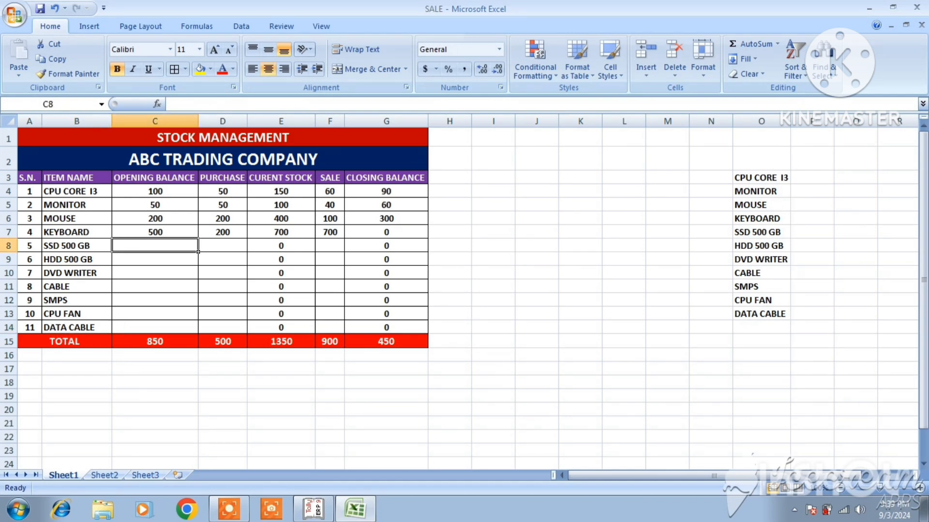
text(100)
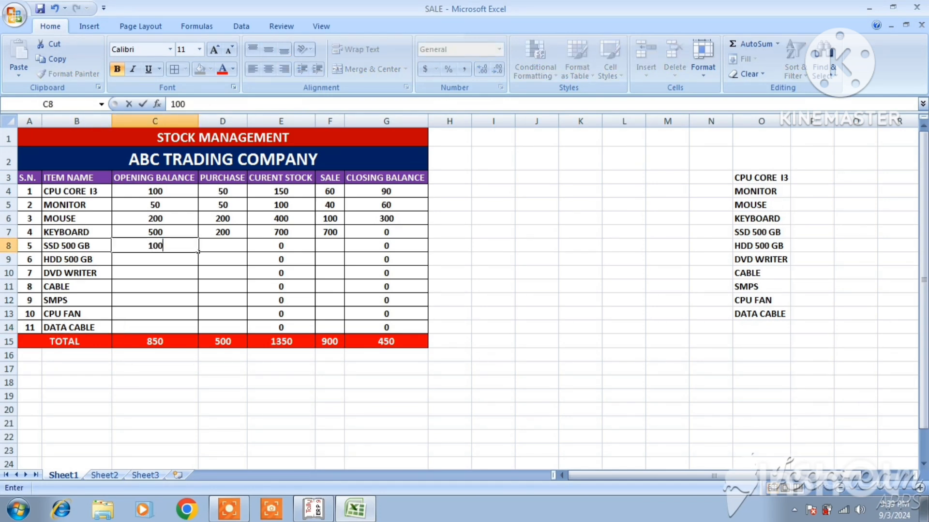
click(246, 250)
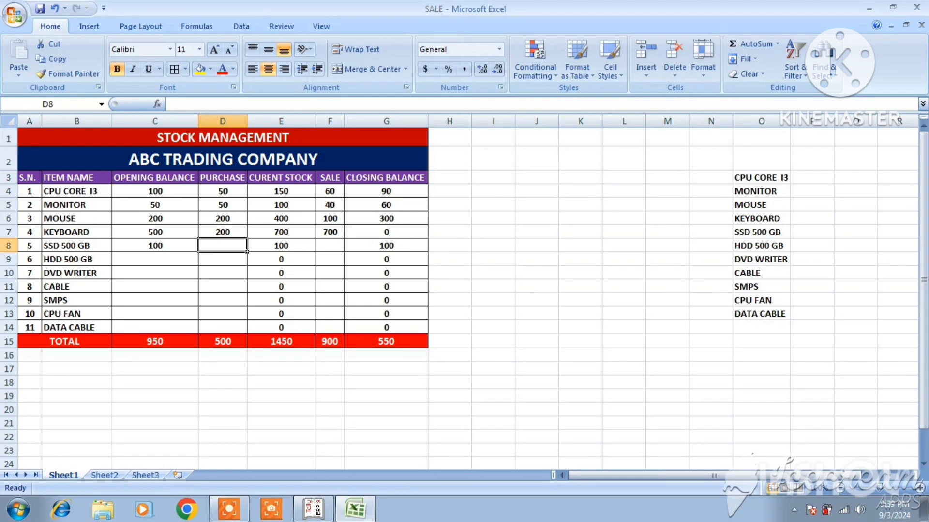
text(100)
click(313, 251)
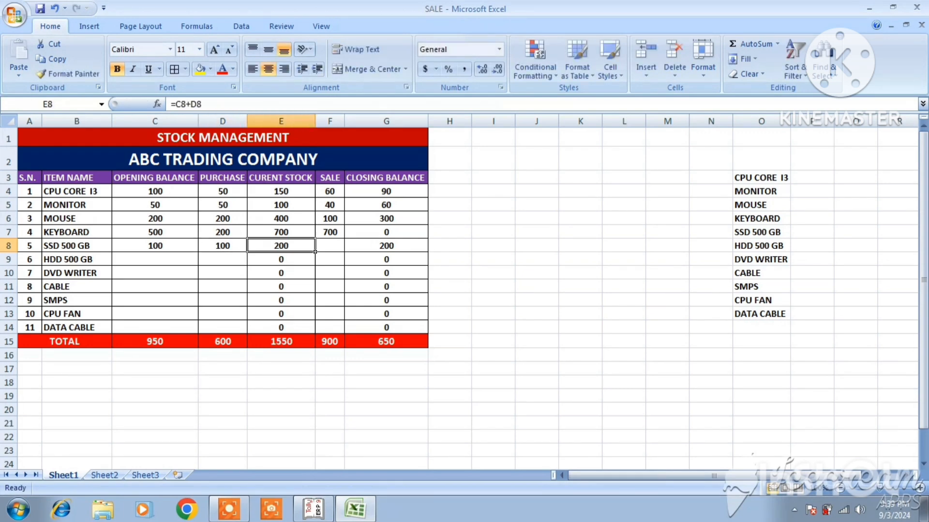
click(330, 245)
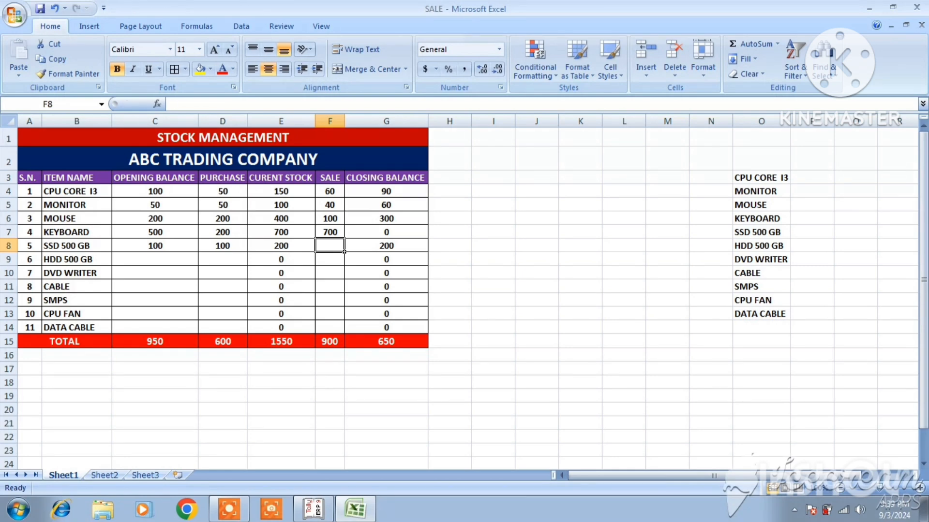
text(50)
key(Return)
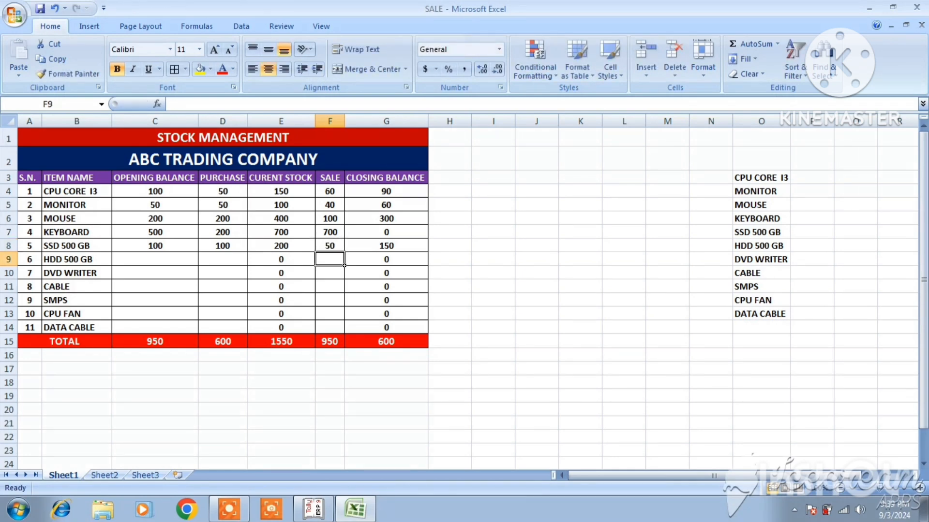
Enter an opening balance of 50, a purchase of 40 and a sale of 90 for HDD 500 GB in row 9
click(145, 259)
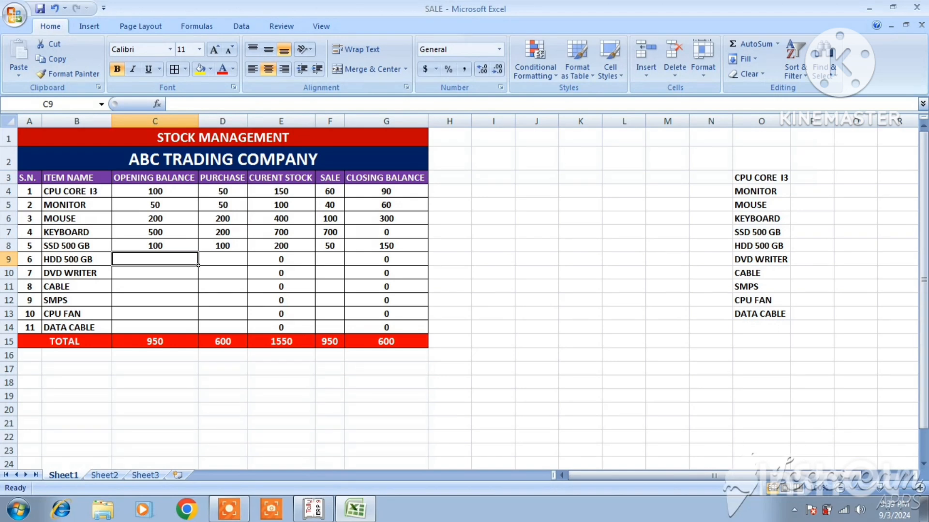
text(50)
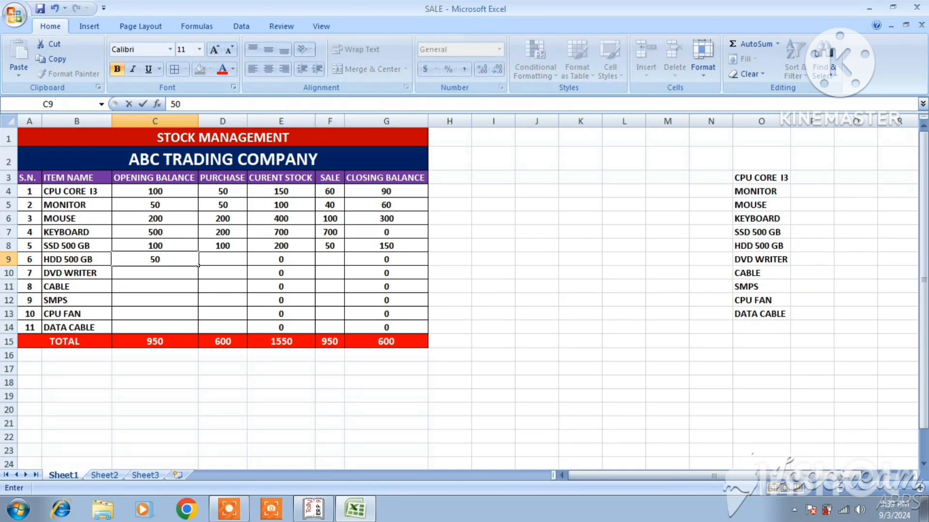
key(Tab)
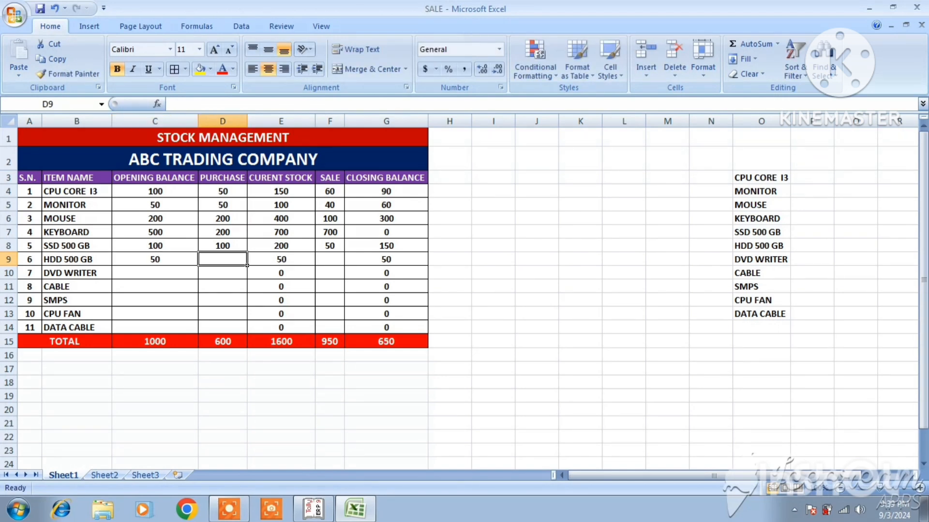
text(40)
key(Tab)
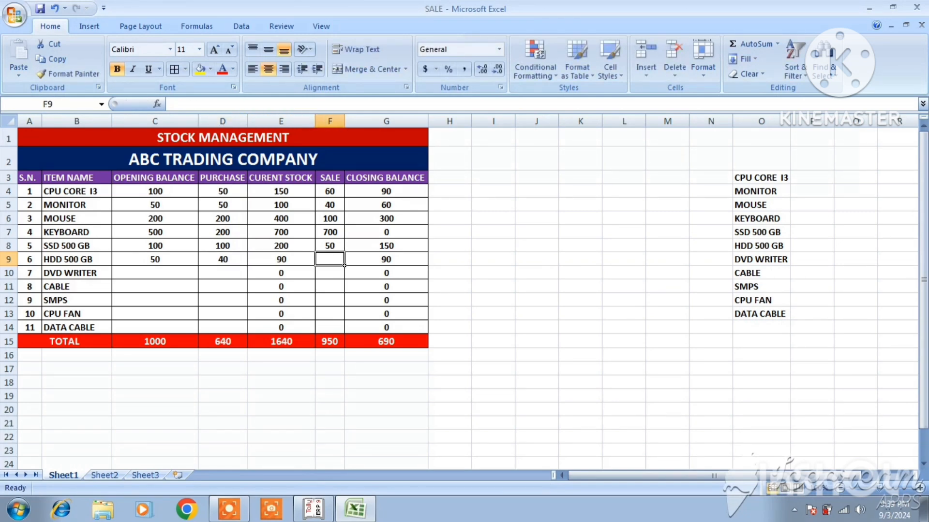
text(90)
key(Return)
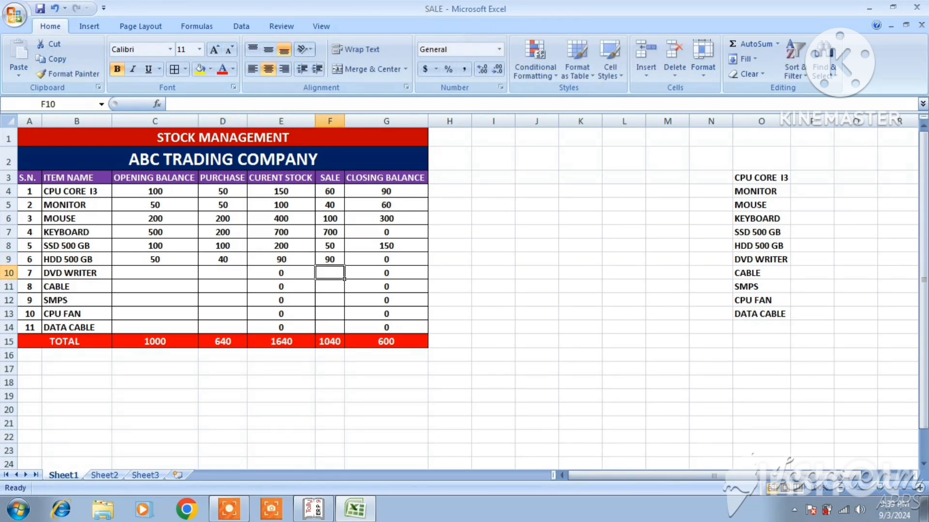
Enter an opening balance of 110, a purchase of 50 and a sale of 60 for DVD WRITER in row 10
click(135, 267)
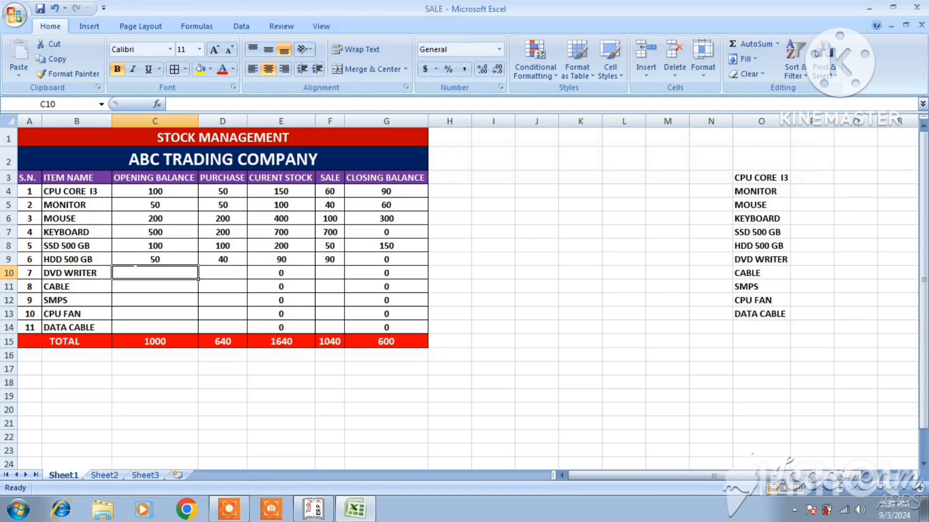
text(11)
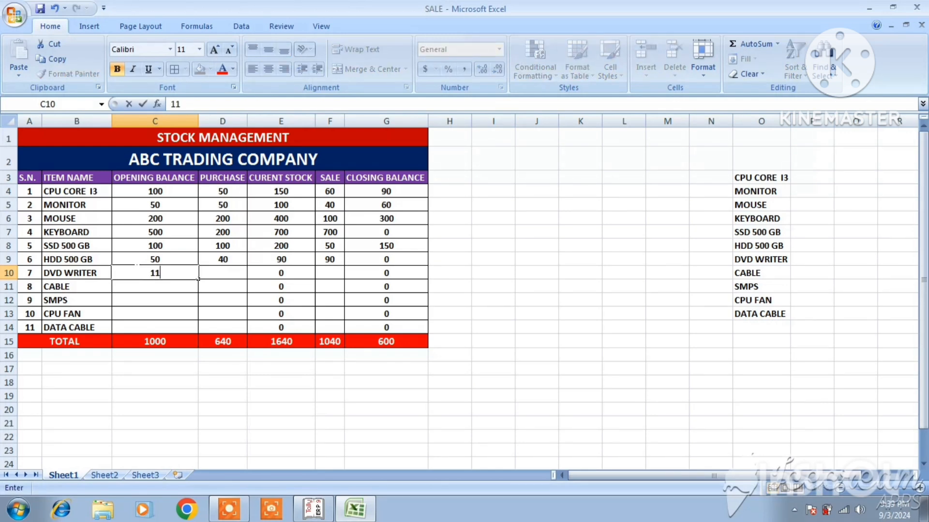
text(0)
key(Tab)
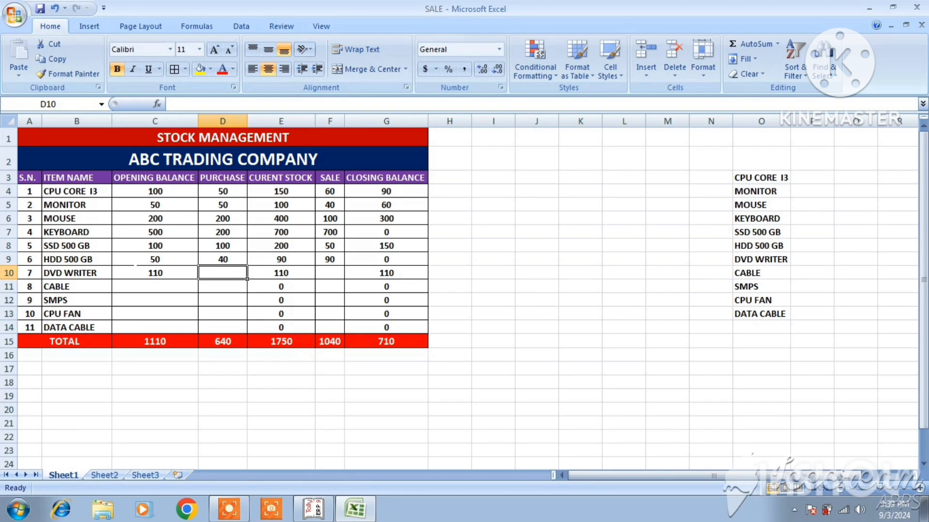
text(50)
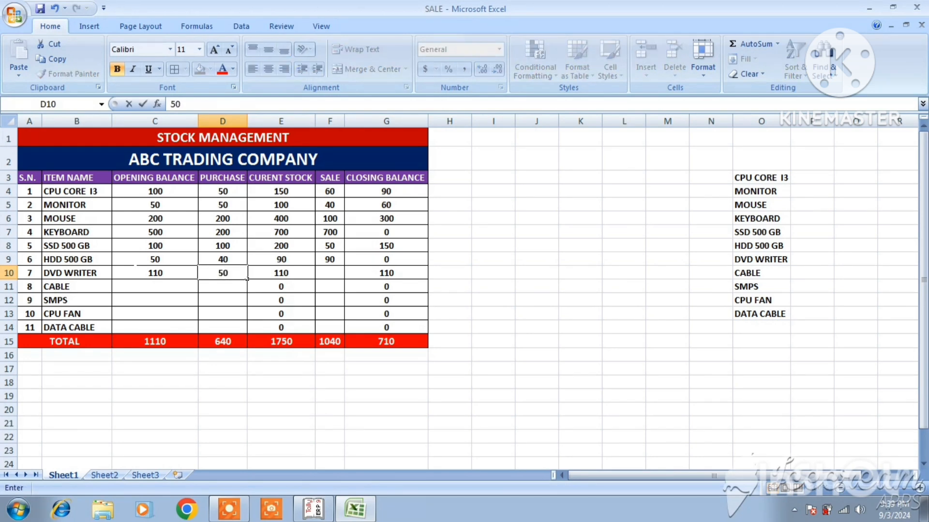
key(Return)
key(Up)
key(Right)
key(Right)
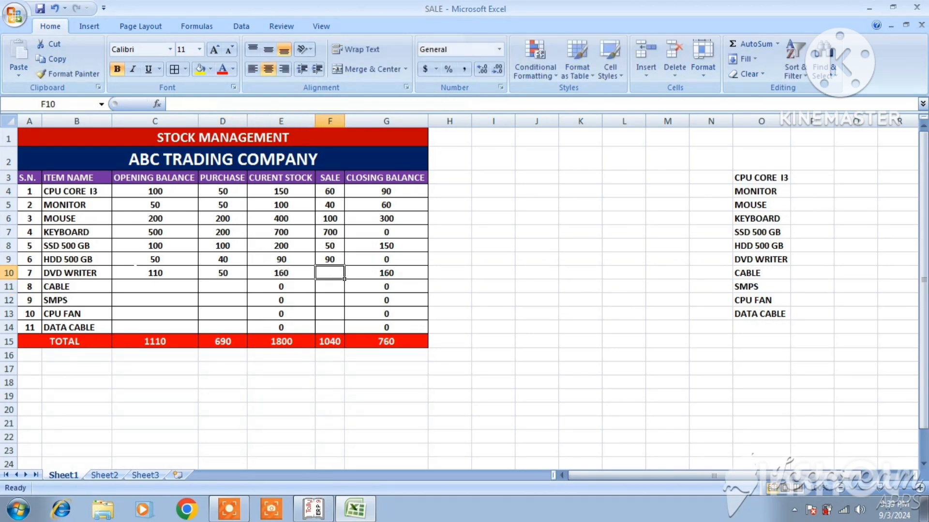
text(60)
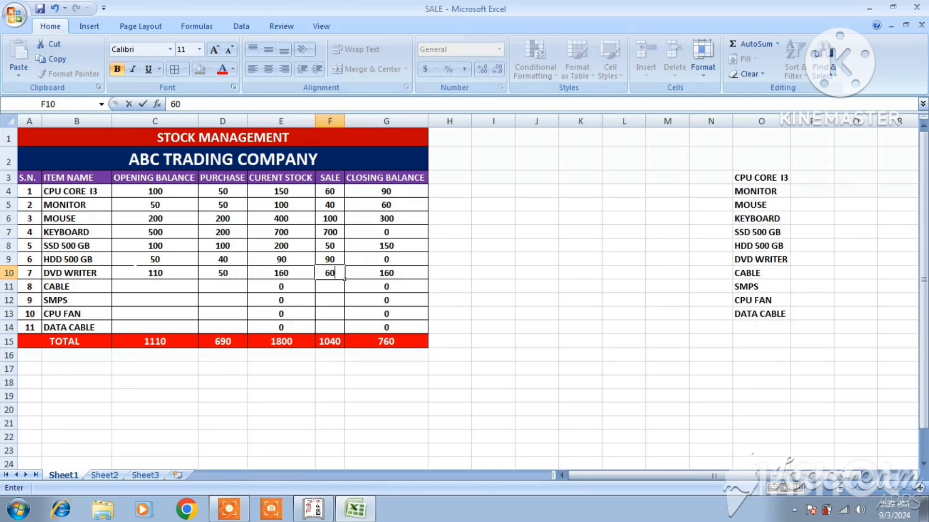
key(Right)
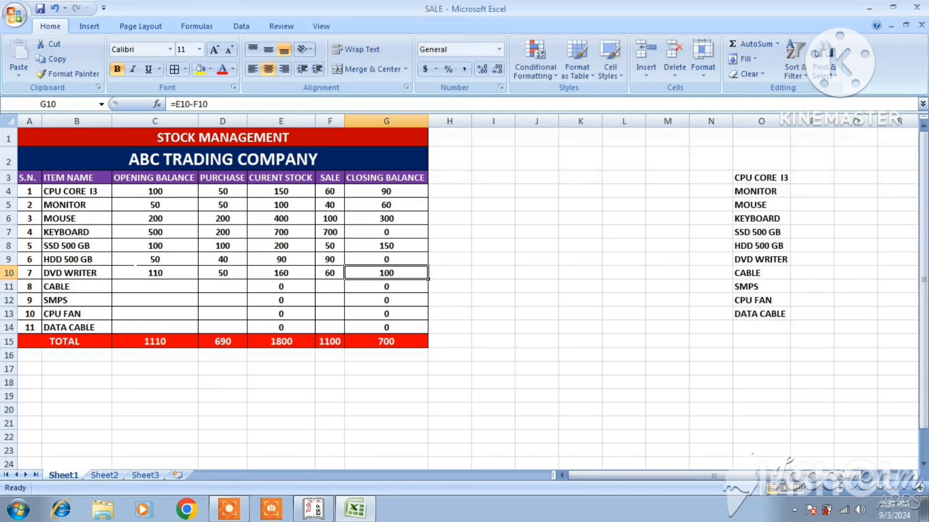
Enter an opening balance of 500, a purchase of 500 and a sale of 800 for CABLE in row 11
key(Down)
key(Left)
key(Left)
key(Left)
key(Left)
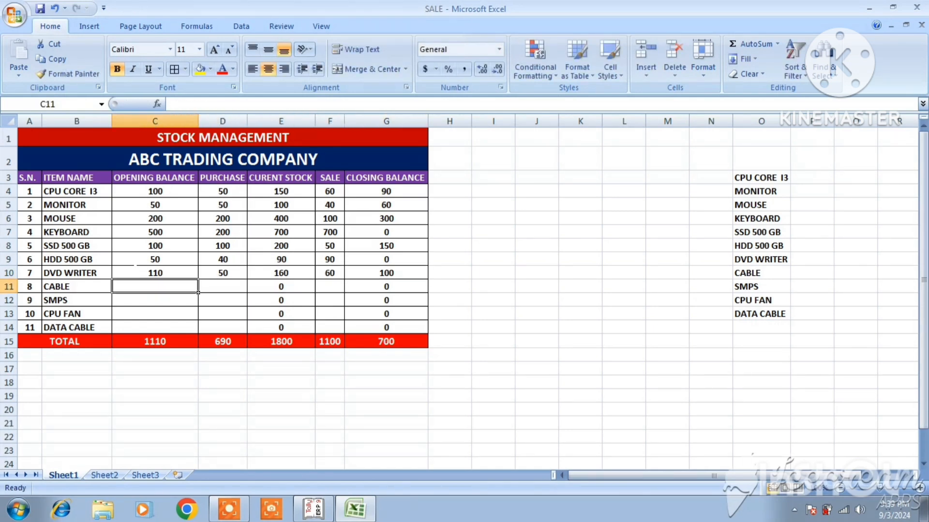
text(500)
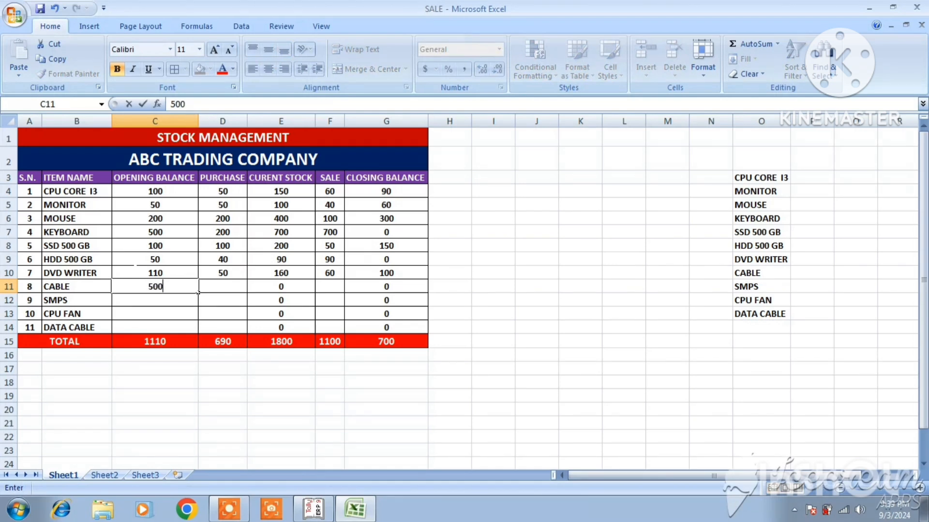
key(Right)
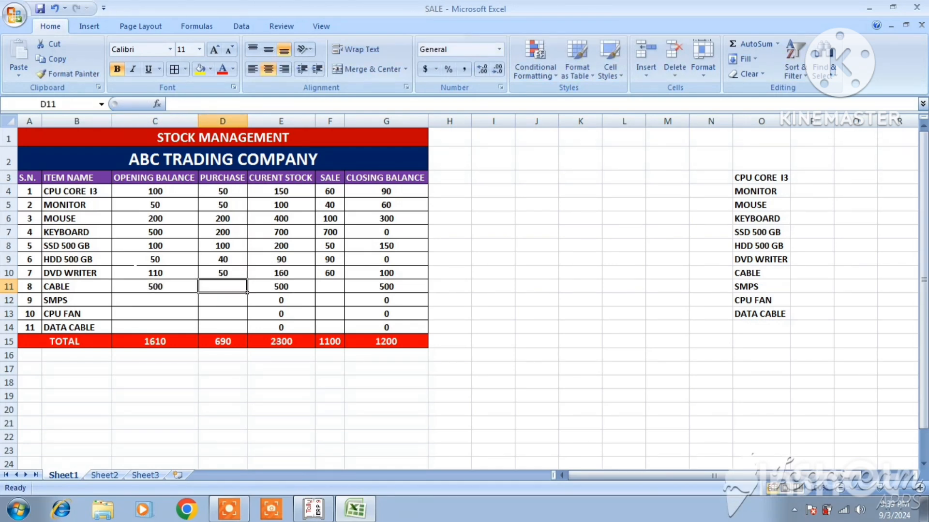
text(500)
key(Right)
key(Right)
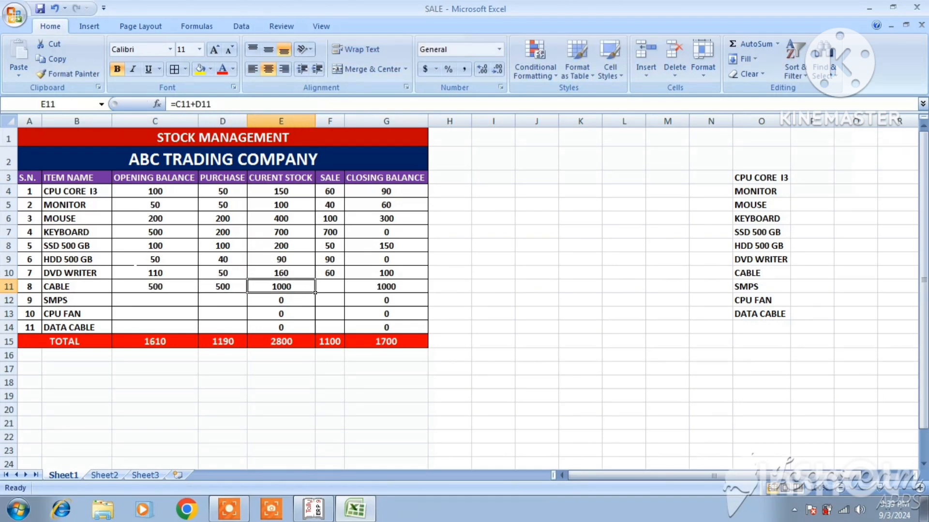
text(800)
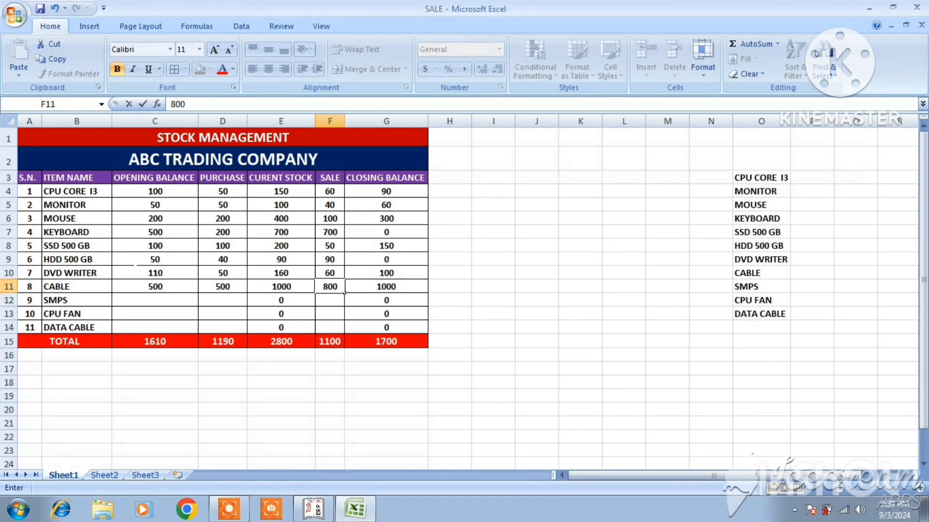
key(Right)
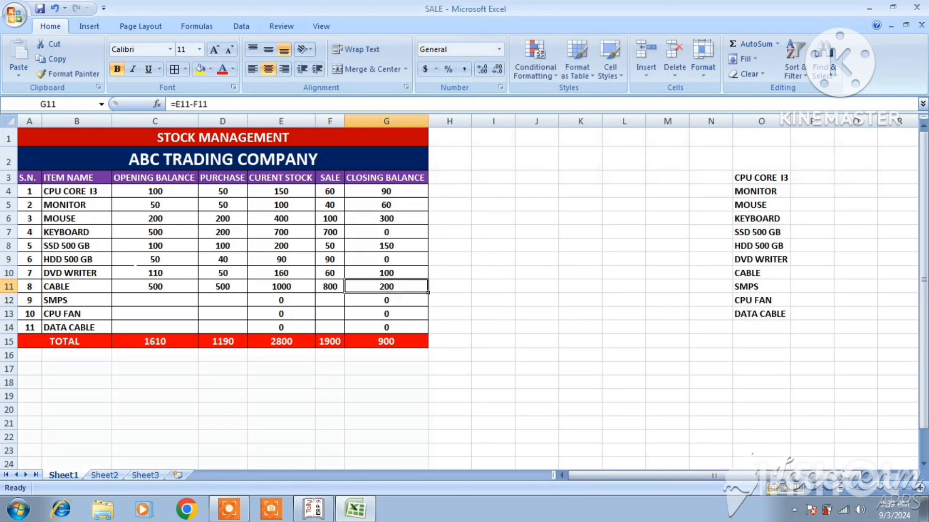
Enter an opening balance of 100, a purchase of 50 and a sale of 125 for SMPS in row 12
key(Down)
key(Left)
key(Left)
key(Left)
key(Left)
key(Left)
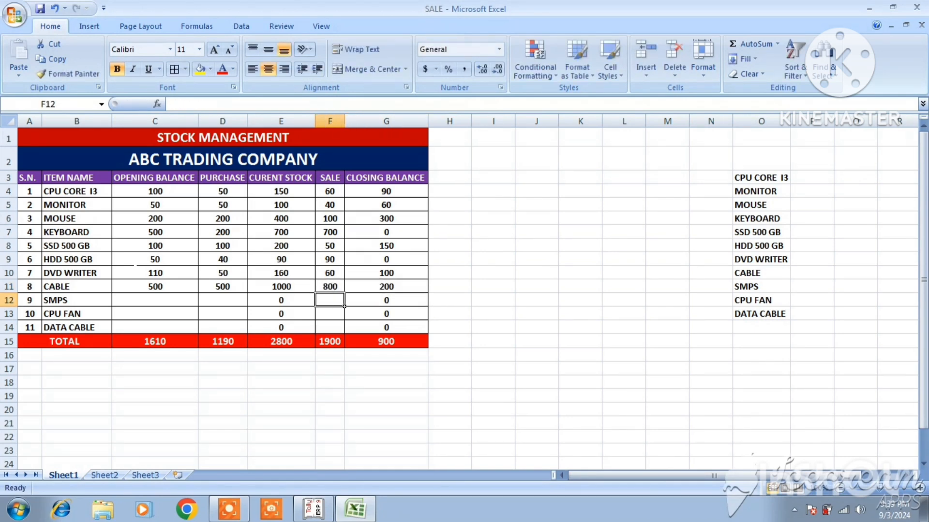
key(Right)
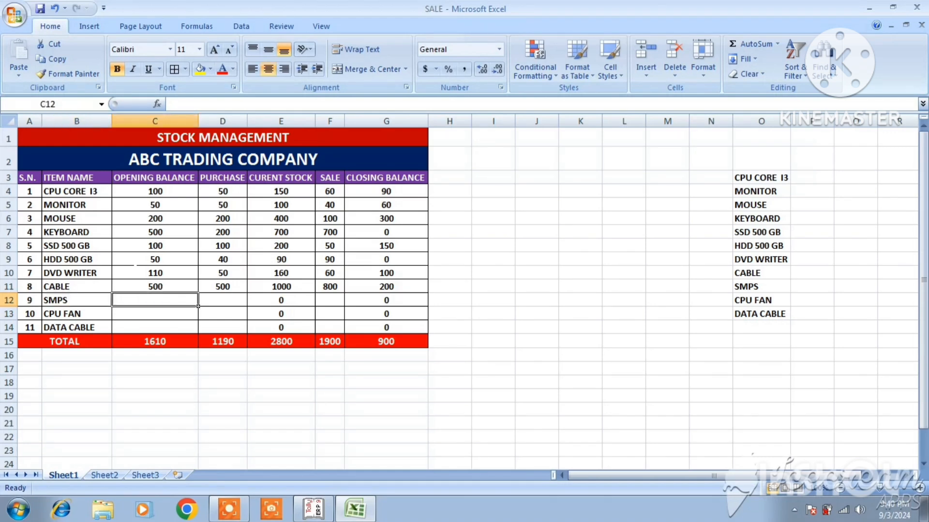
text(100)
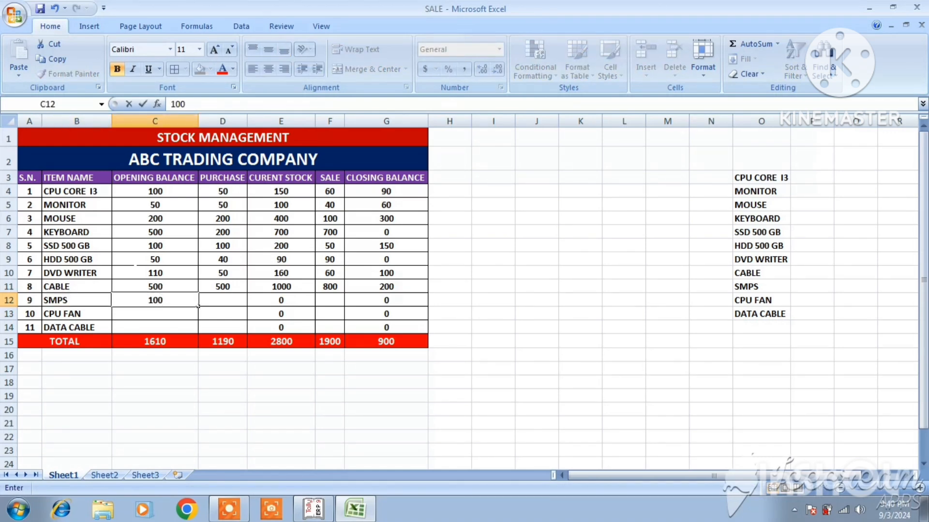
key(Right)
text(50)
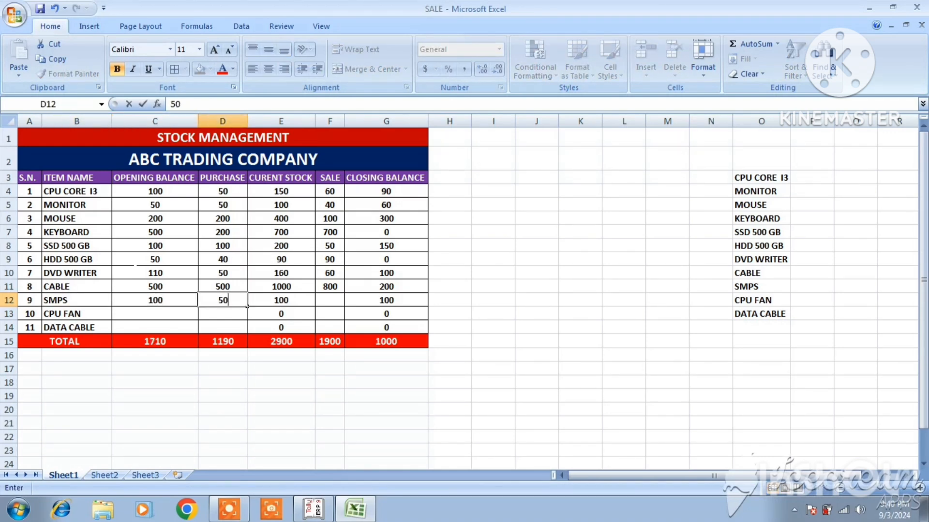
key(Right)
key(Right)
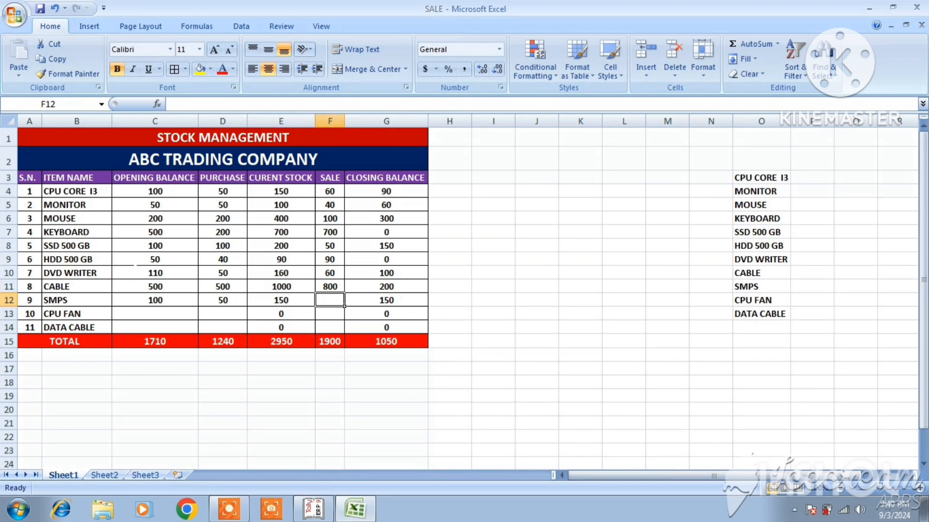
text(125)
key(Right)
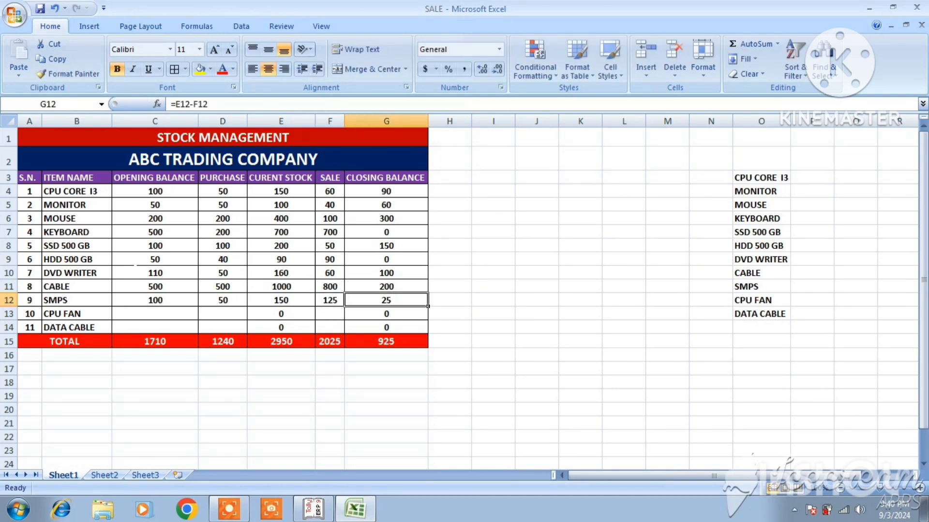
Enter an opening balance of 400, a purchase of 200 and a sale of 500 for CPU FAN in row 13
key(Down)
key(Left)
key(Left)
key(Left)
key(Left)
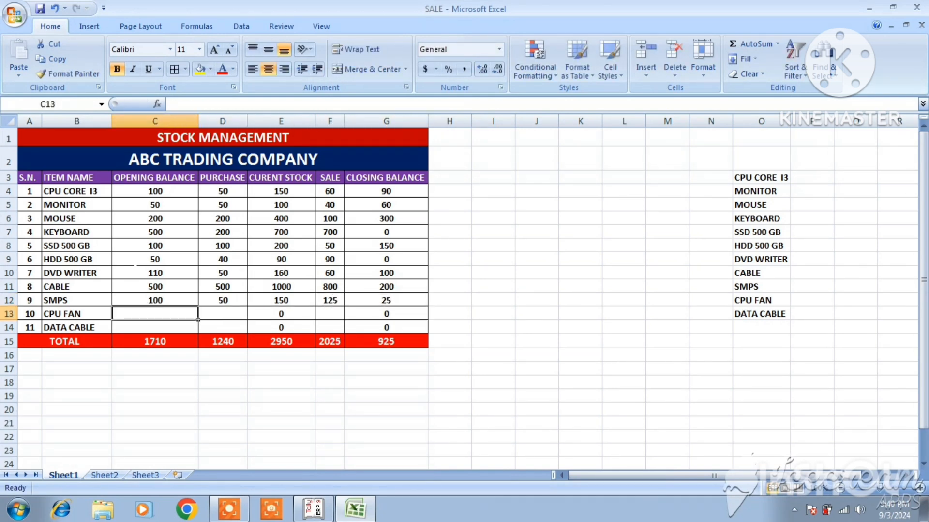
text(400)
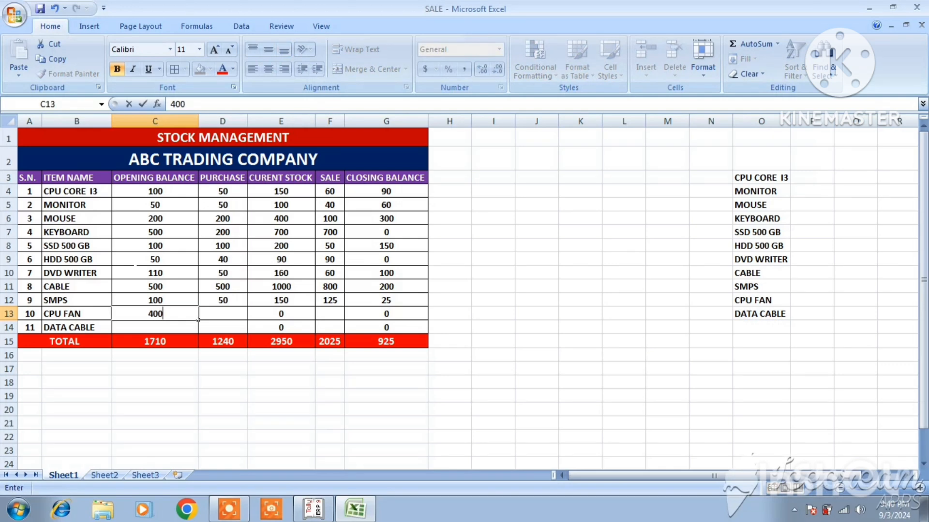
key(Right)
text(200)
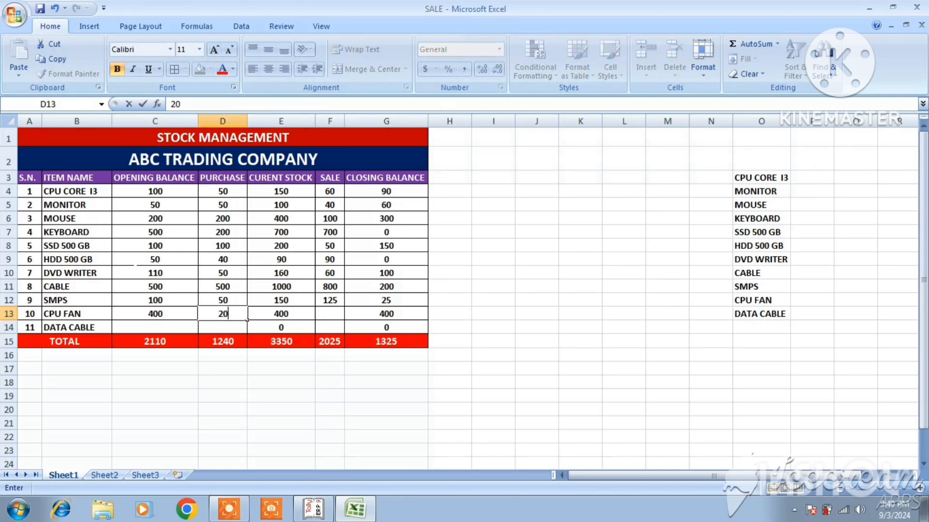
key(Right)
key(Right)
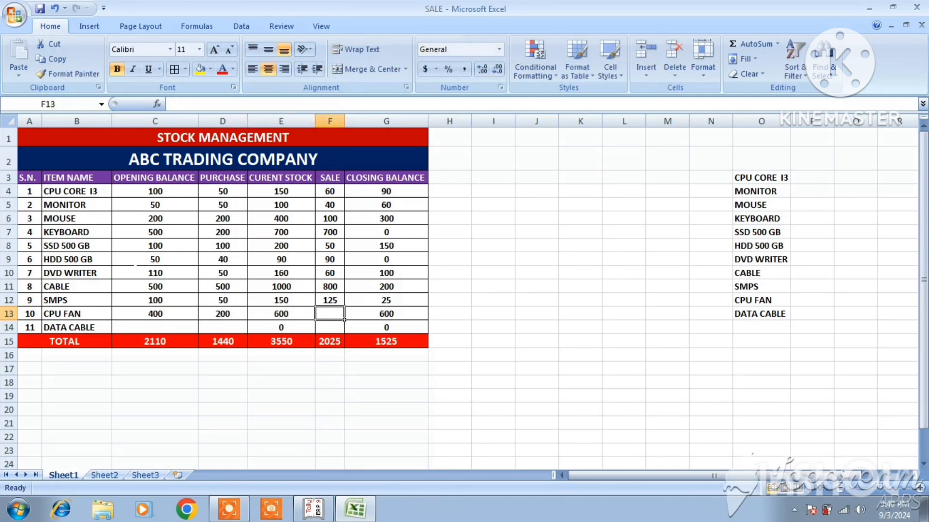
text(500)
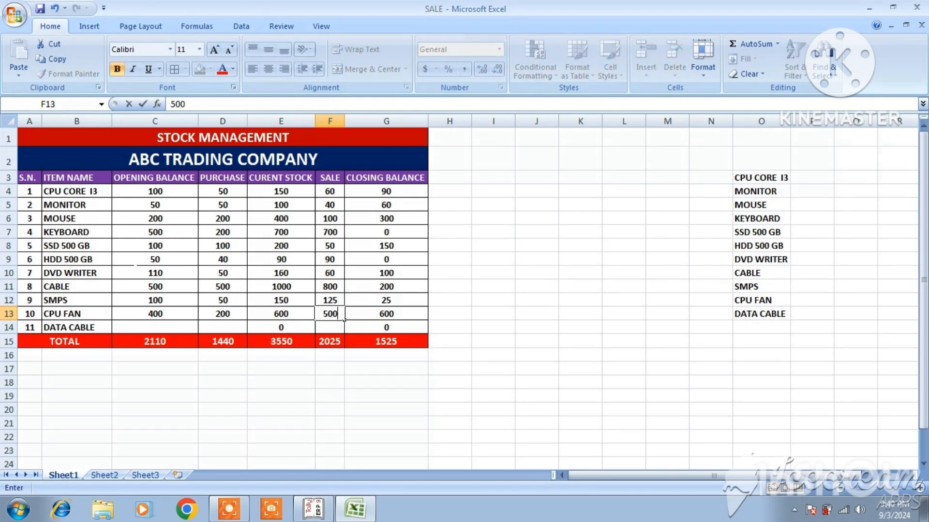
key(Right)
Enter an opening balance of 1000, a purchase of 2000 and a sale of 2500 for DATA CABLE in row 14
key(Down)
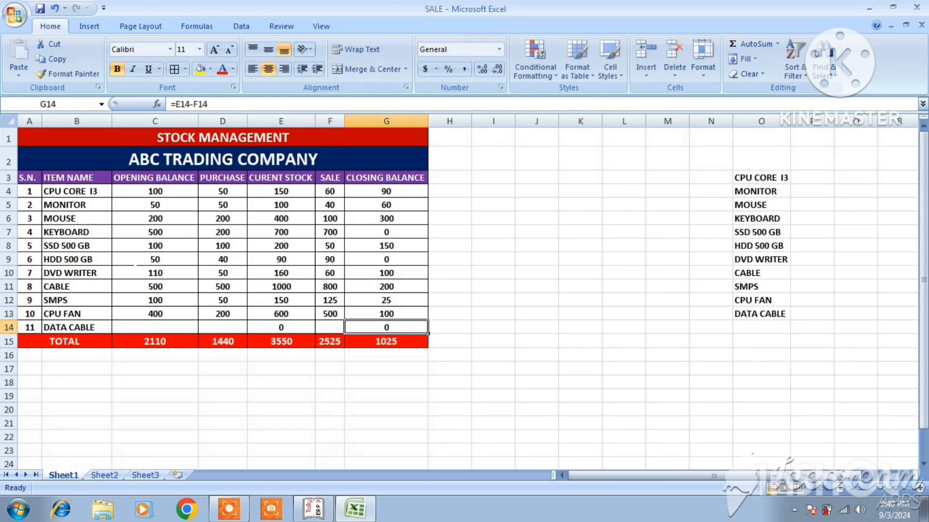
key(Left)
key(Left)
key(Left)
key(Left)
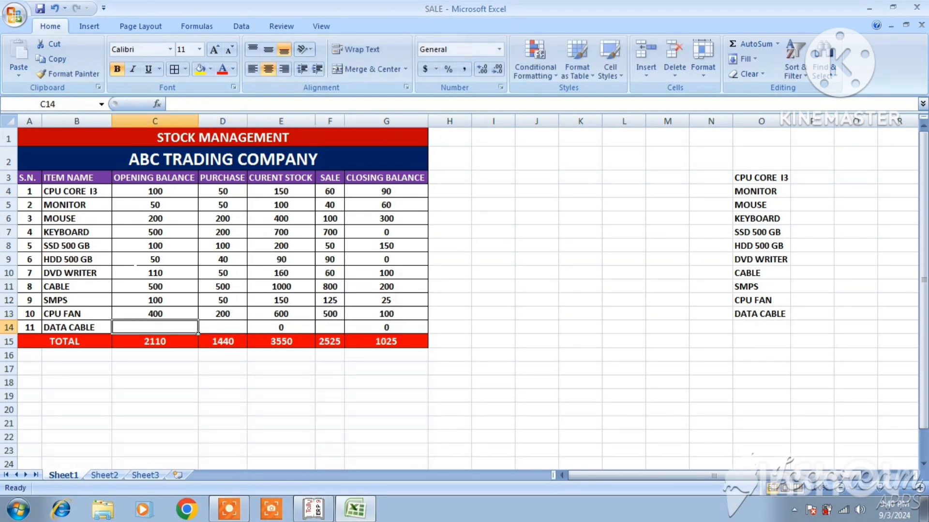
text(1000)
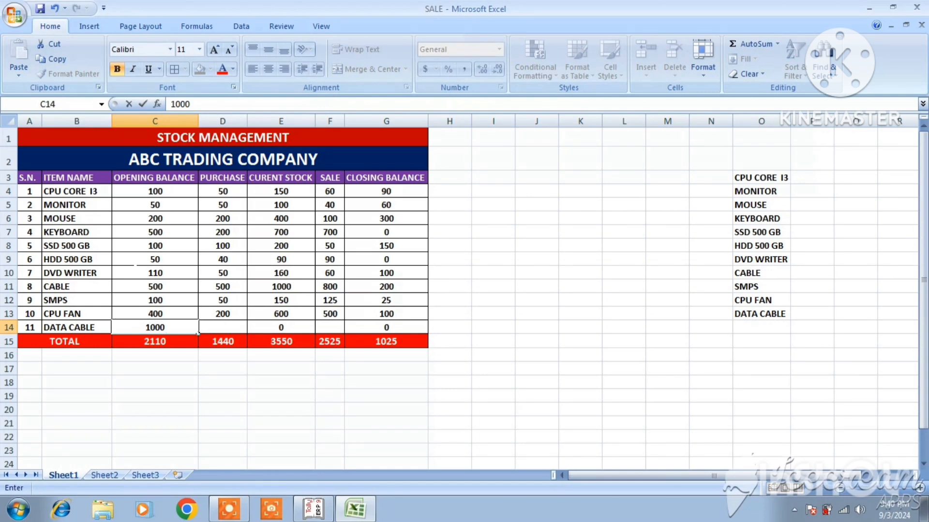
key(Right)
text(2000)
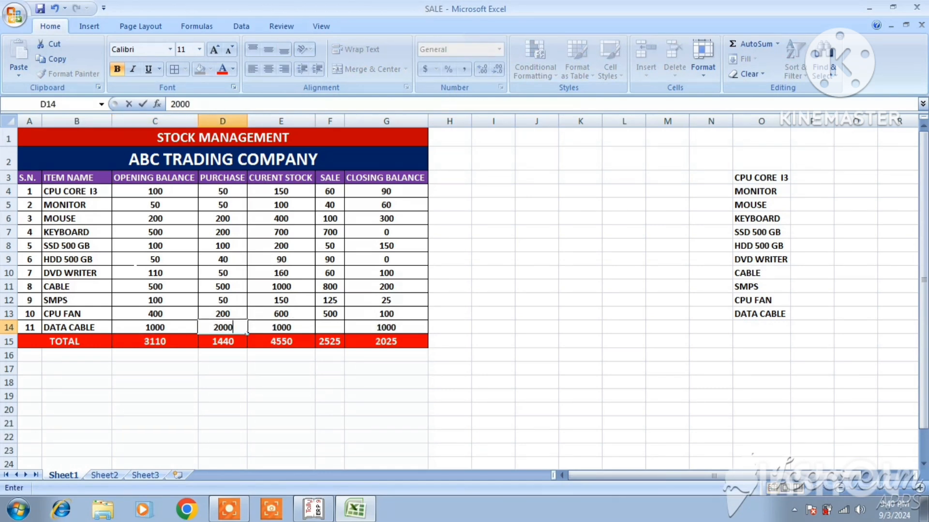
key(Right)
key(Right)
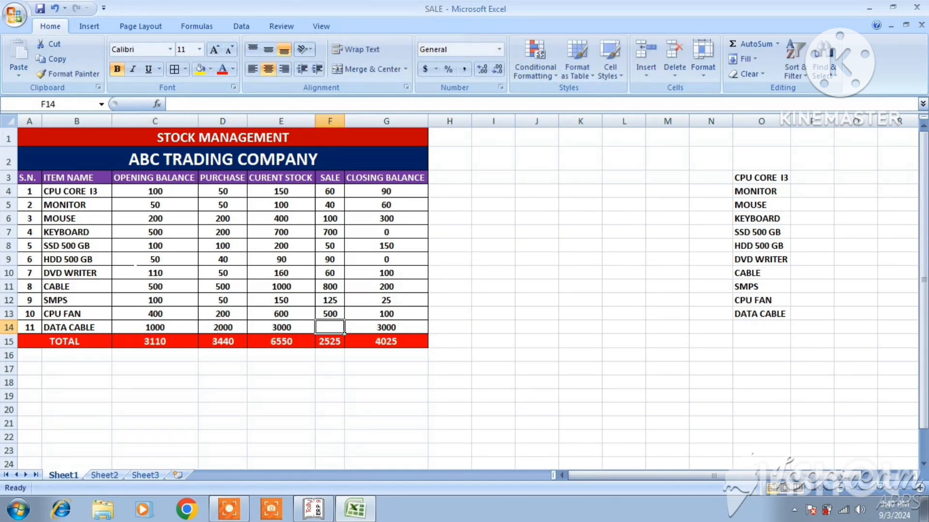
text(2500)
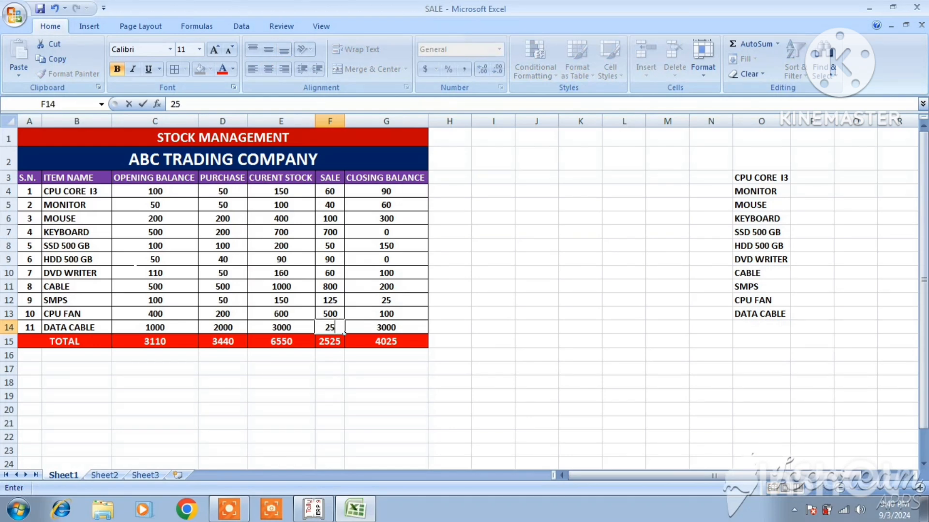
key(Right)
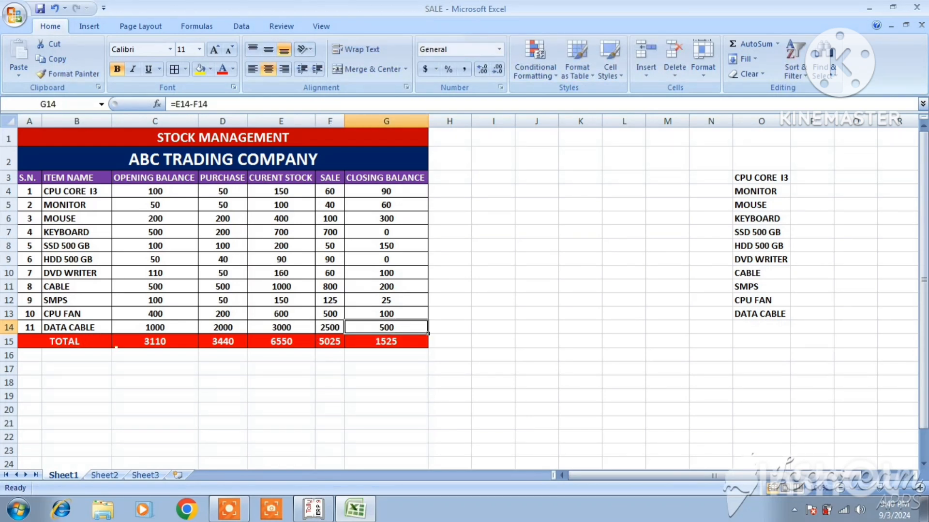
Review the total formulas in row 15 for each column from opening balance through closing balance
click(157, 341)
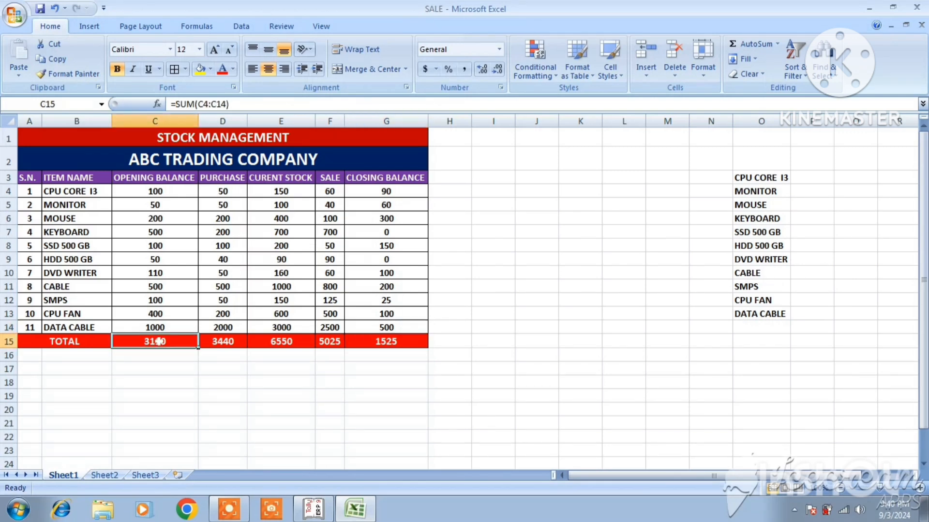
click(223, 341)
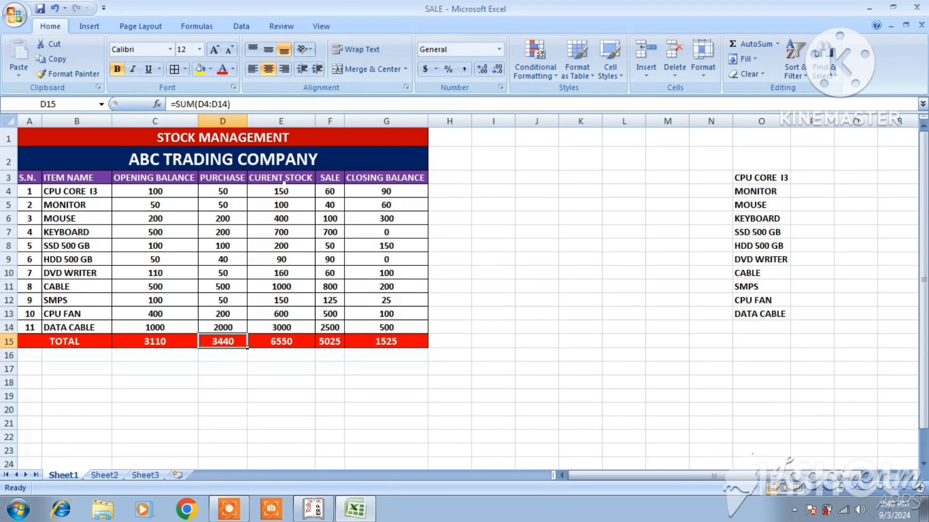
click(283, 345)
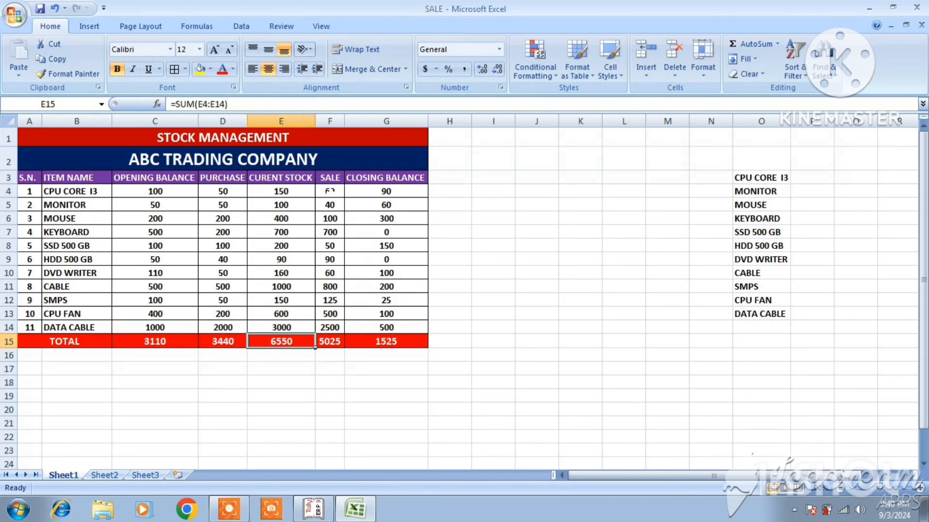
click(328, 343)
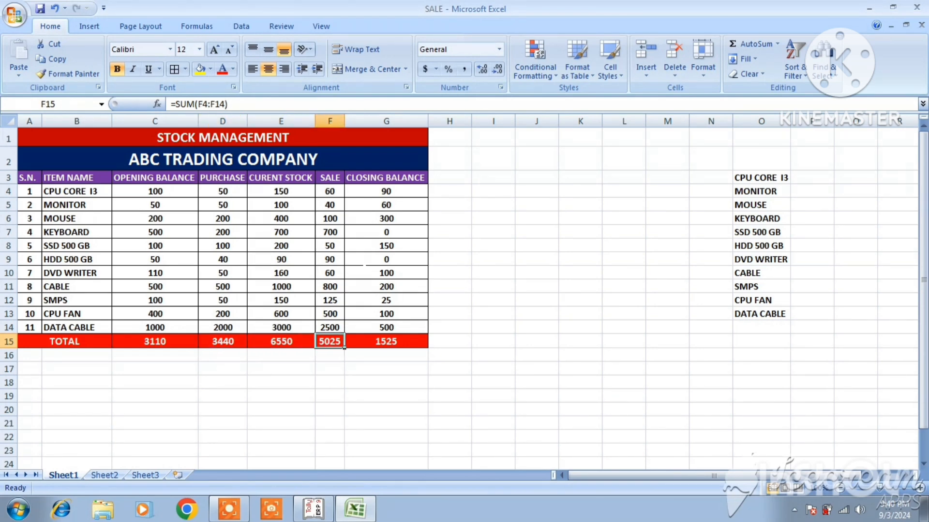
click(394, 342)
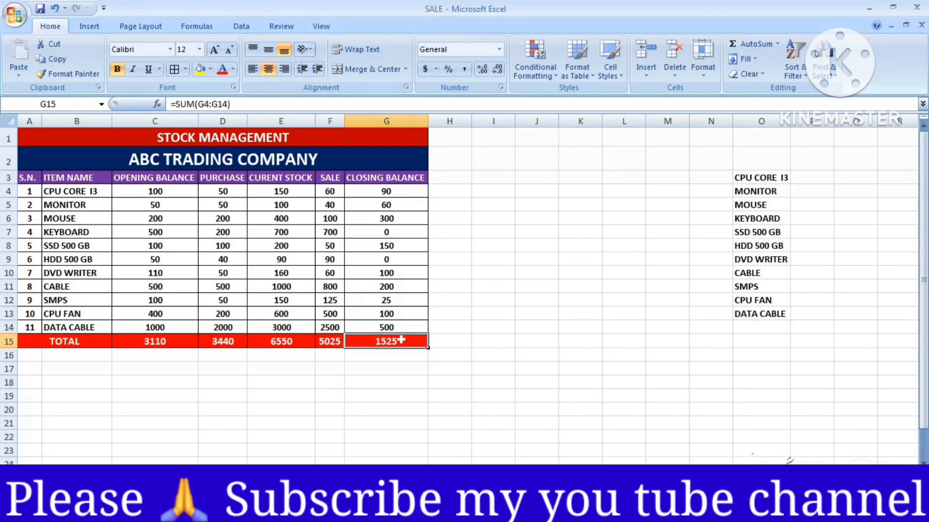